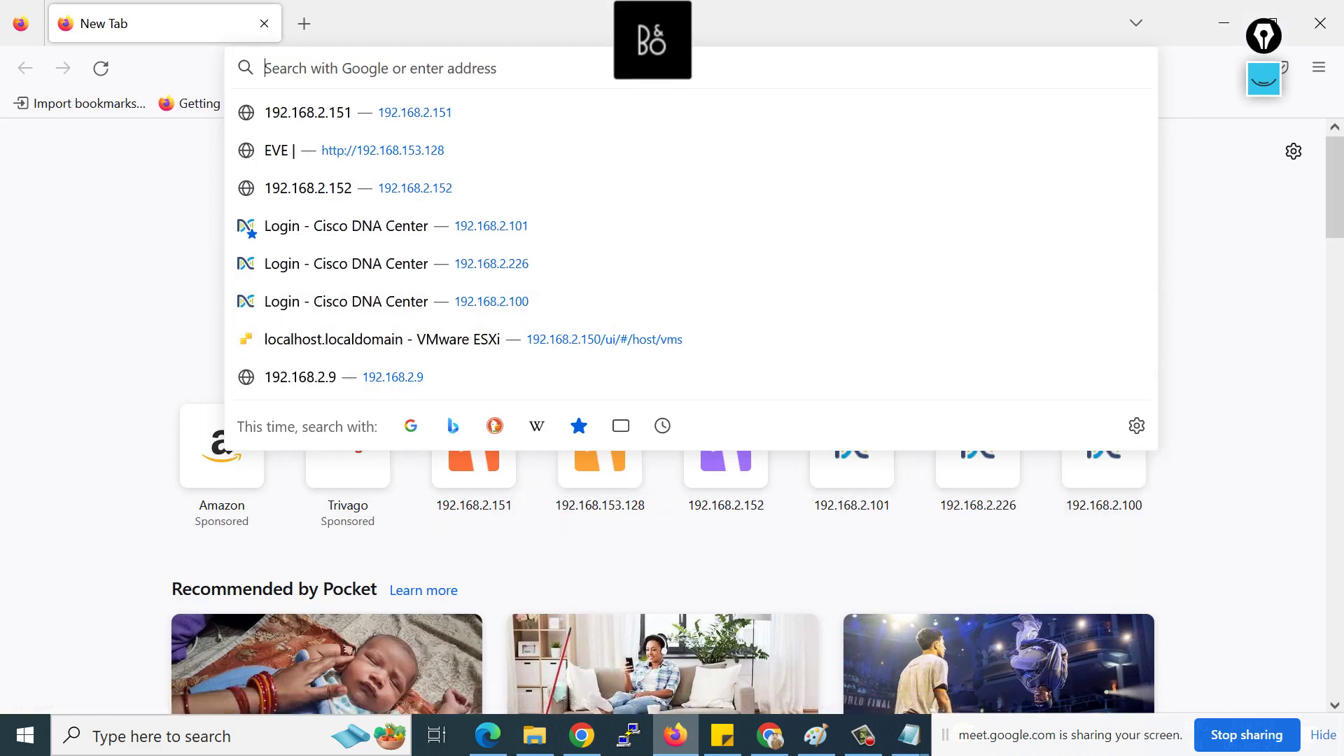
# - Open 192.168.2.110 and log in to Cisco DNA Center
pyautogui.write('192.168.2.110/')
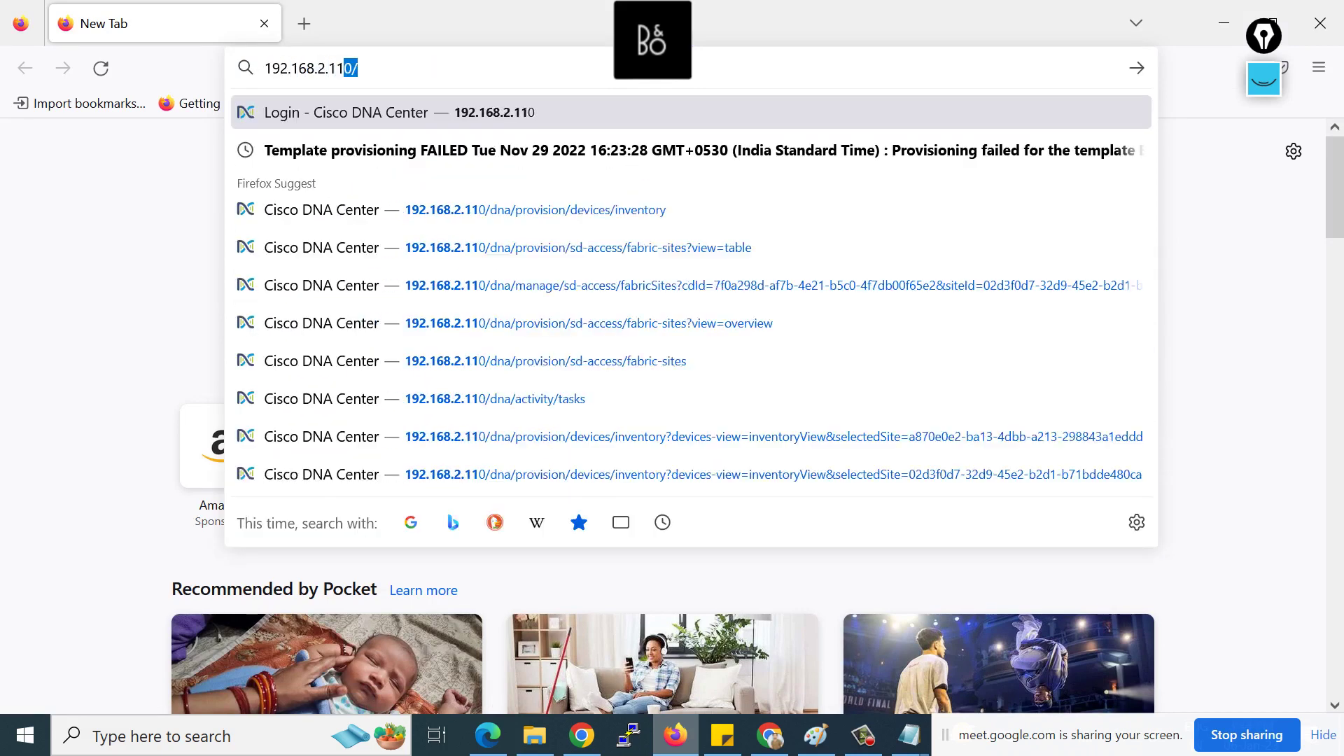
pyautogui.press('Return')
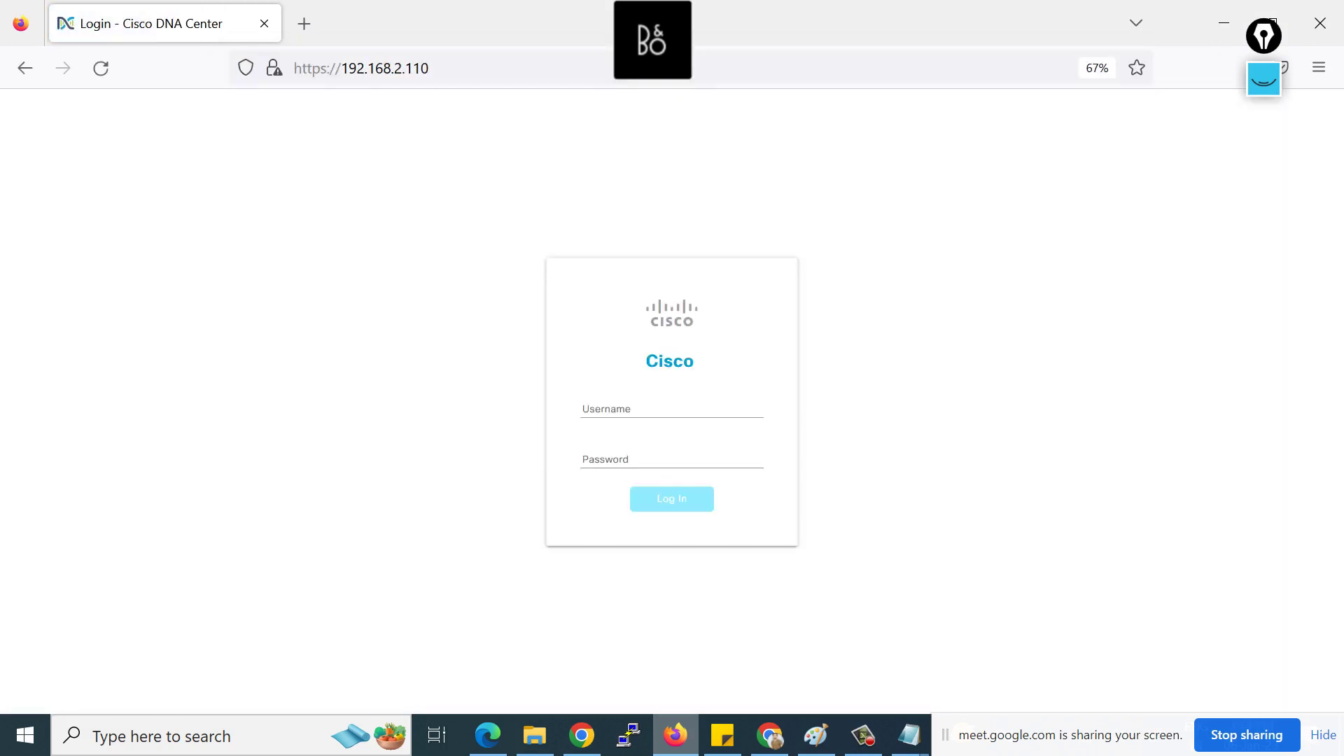
pyautogui.press('Return')
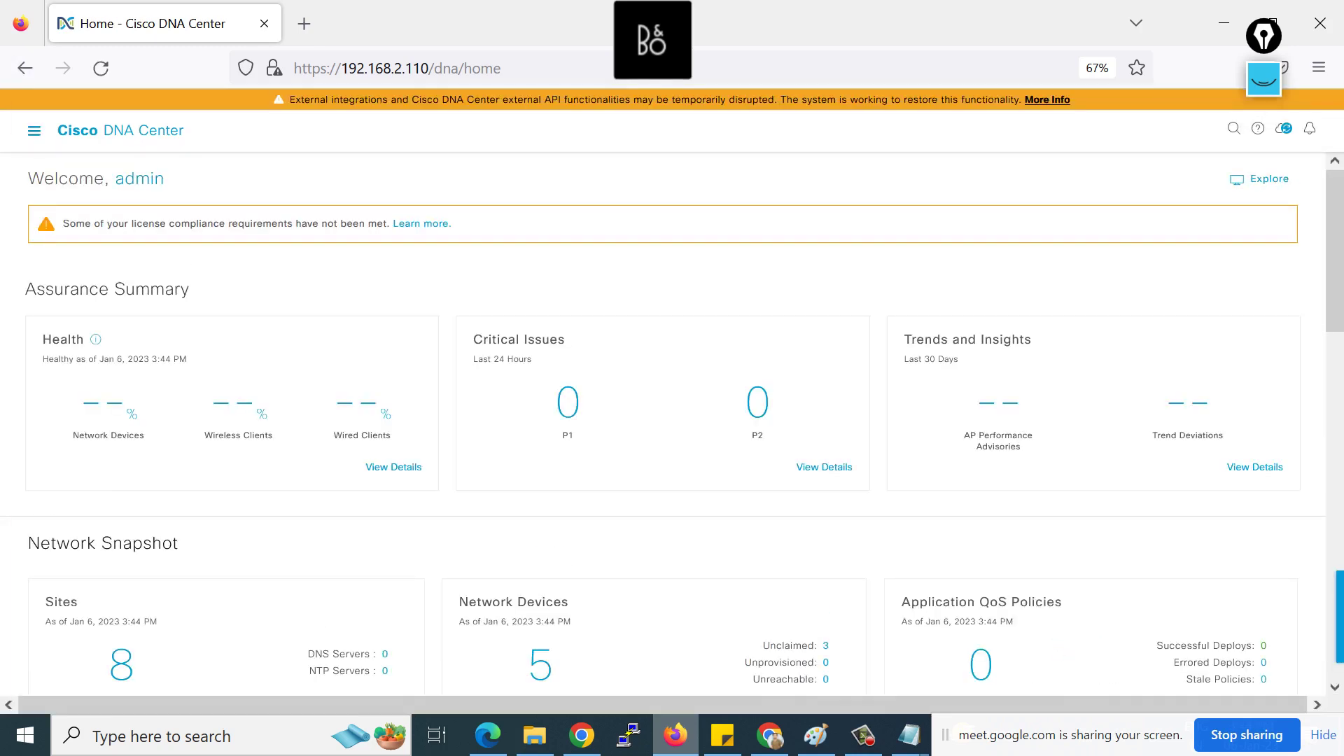
# - Go to the provisioned device inventory, select EDGE1, and launch Command Runner for it
pyautogui.moveTo(74, 233)
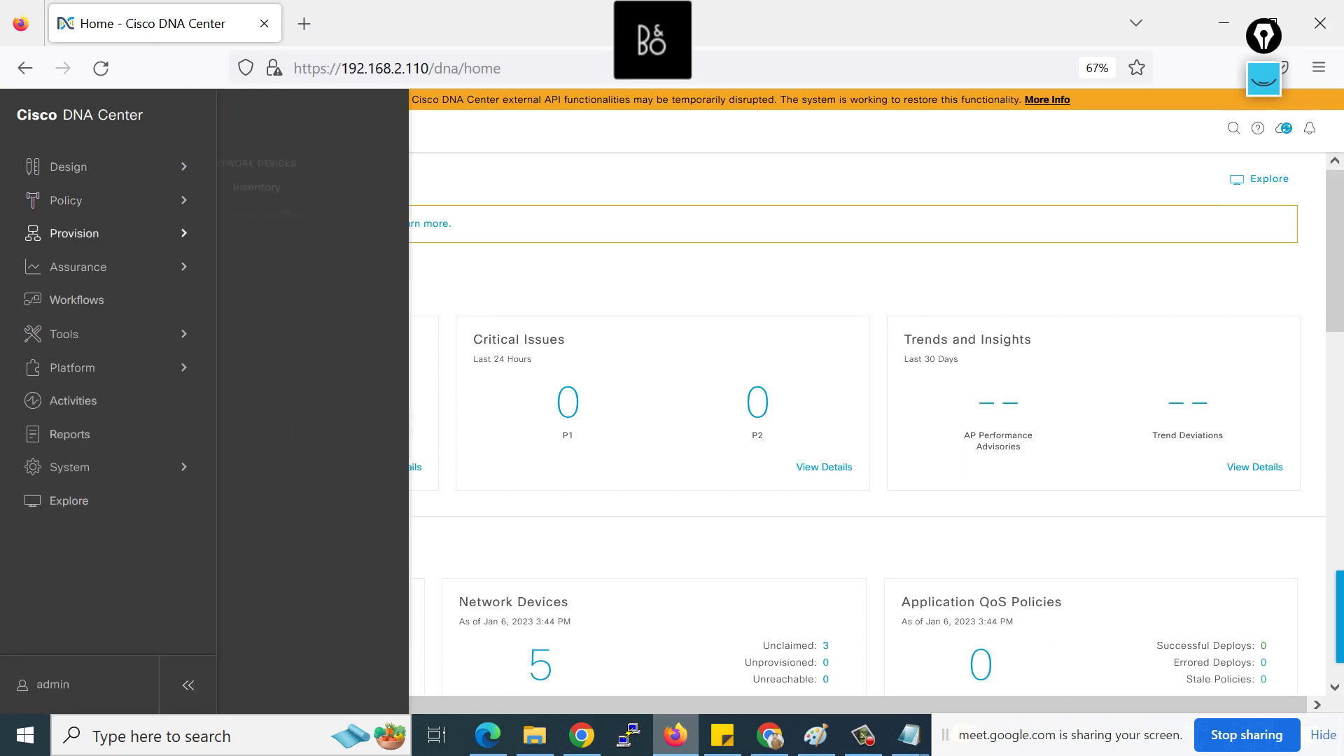
pyautogui.click(281, 184)
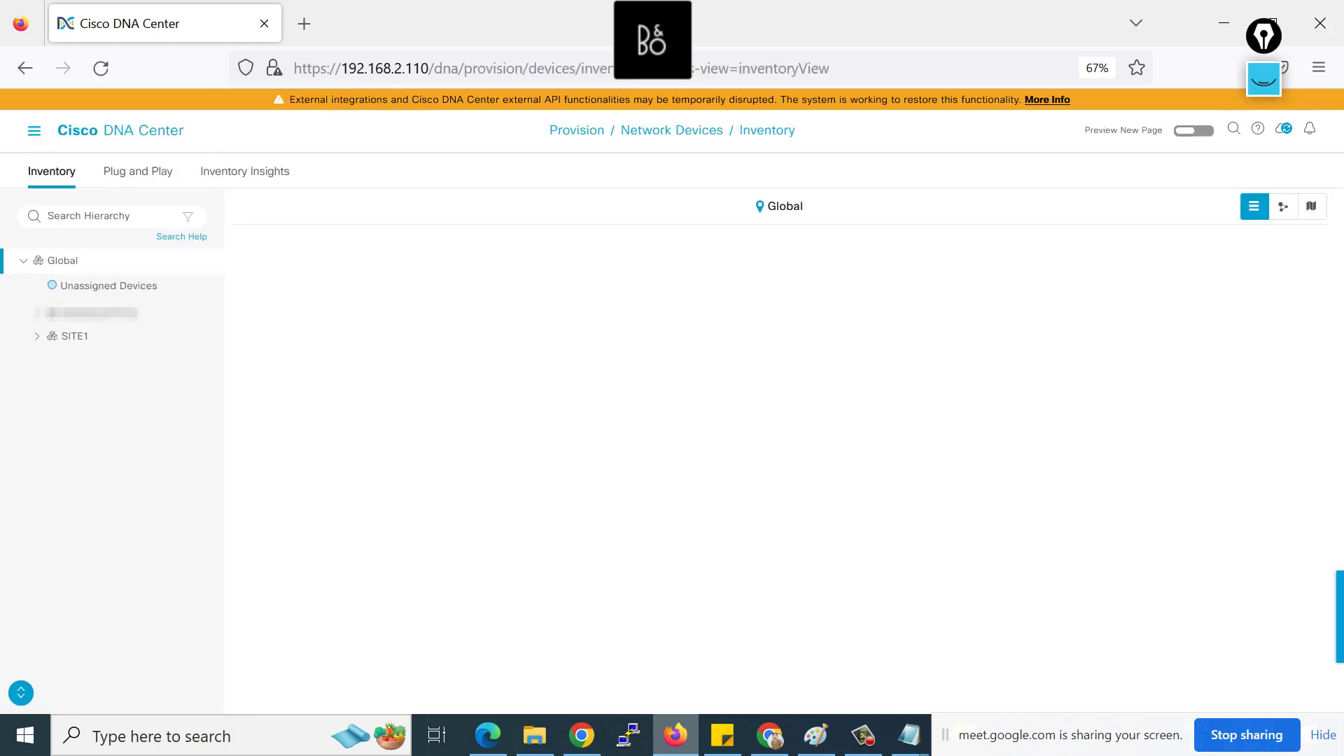
pyautogui.click(245, 383)
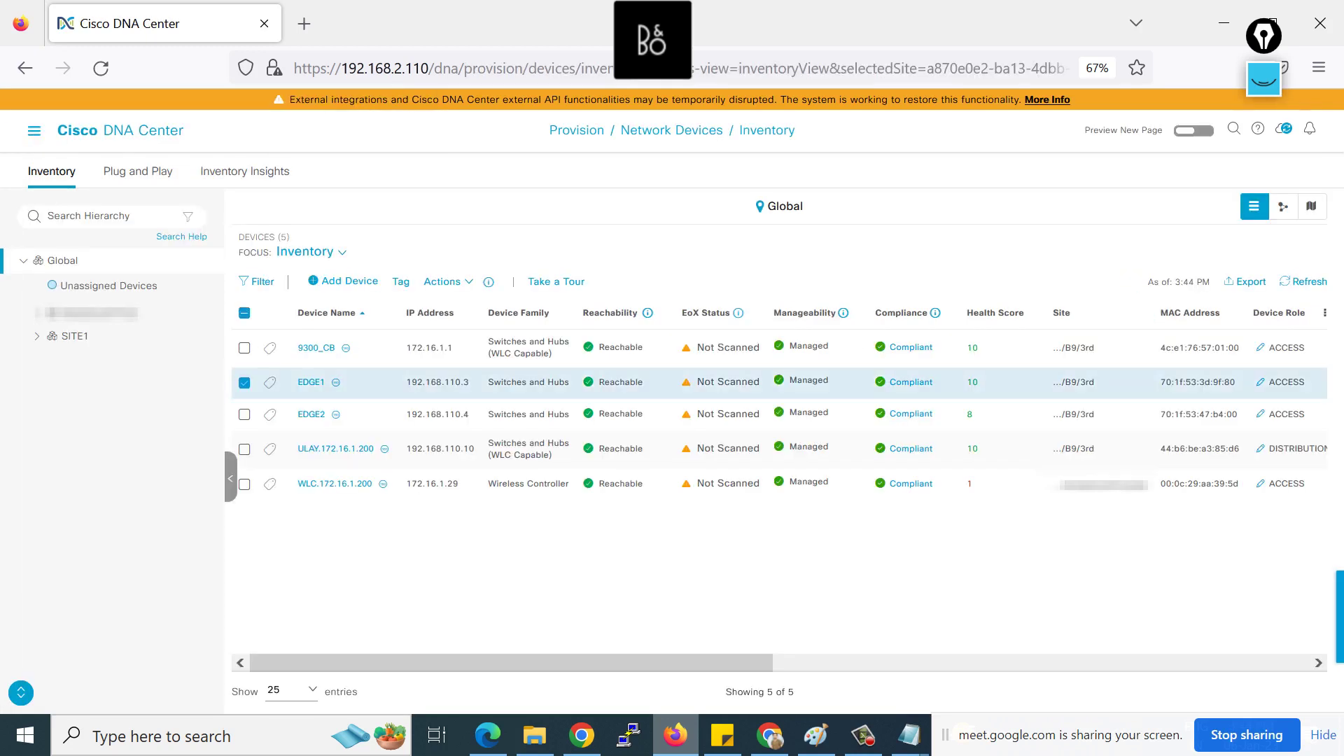
pyautogui.click(448, 282)
pyautogui.moveTo(457, 460)
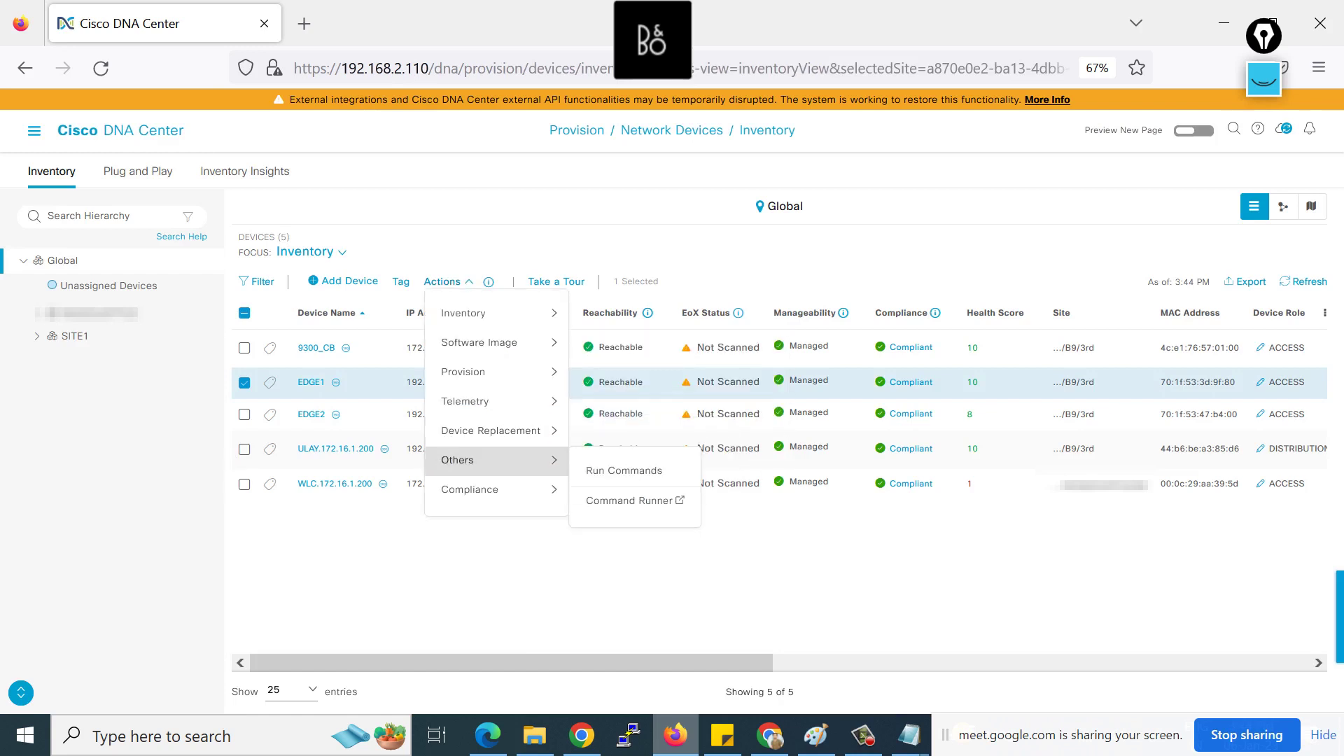
pyautogui.click(630, 495)
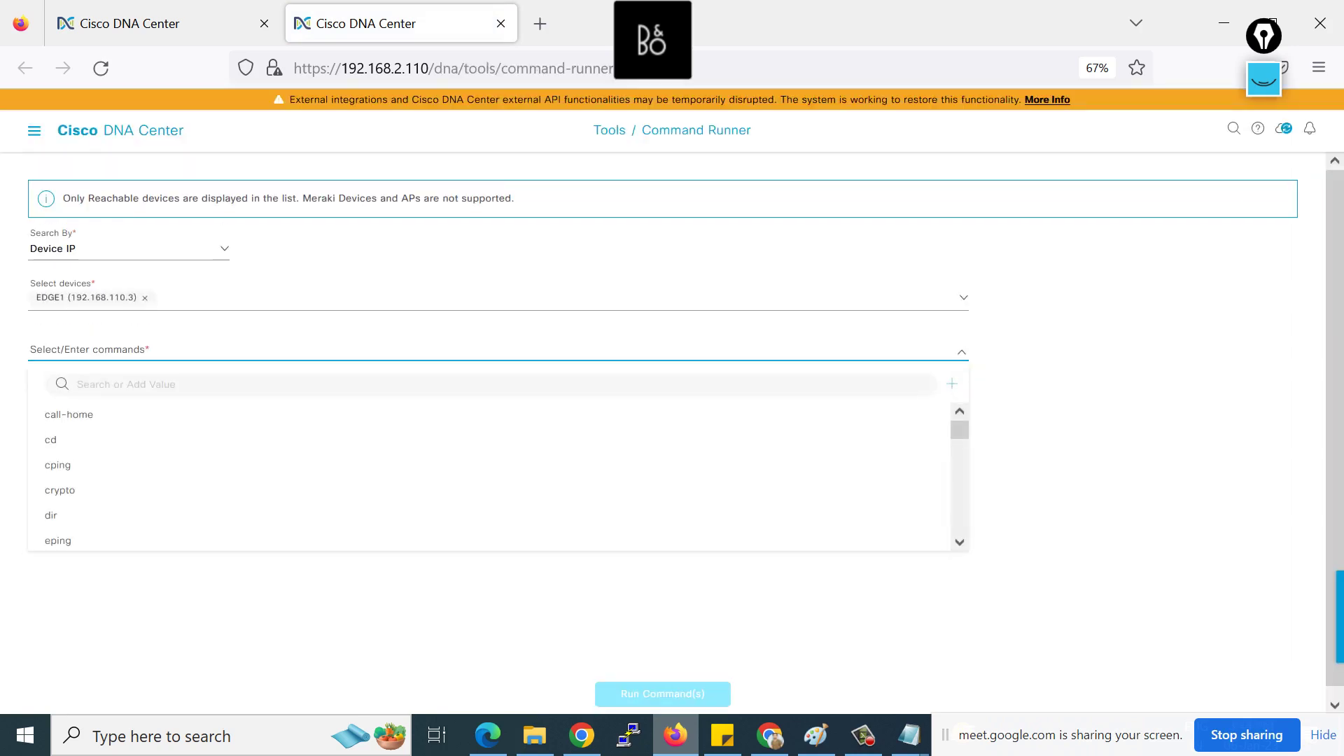
# - Run show running-config on EDGE1 and display the command's output
pyautogui.write('show running')
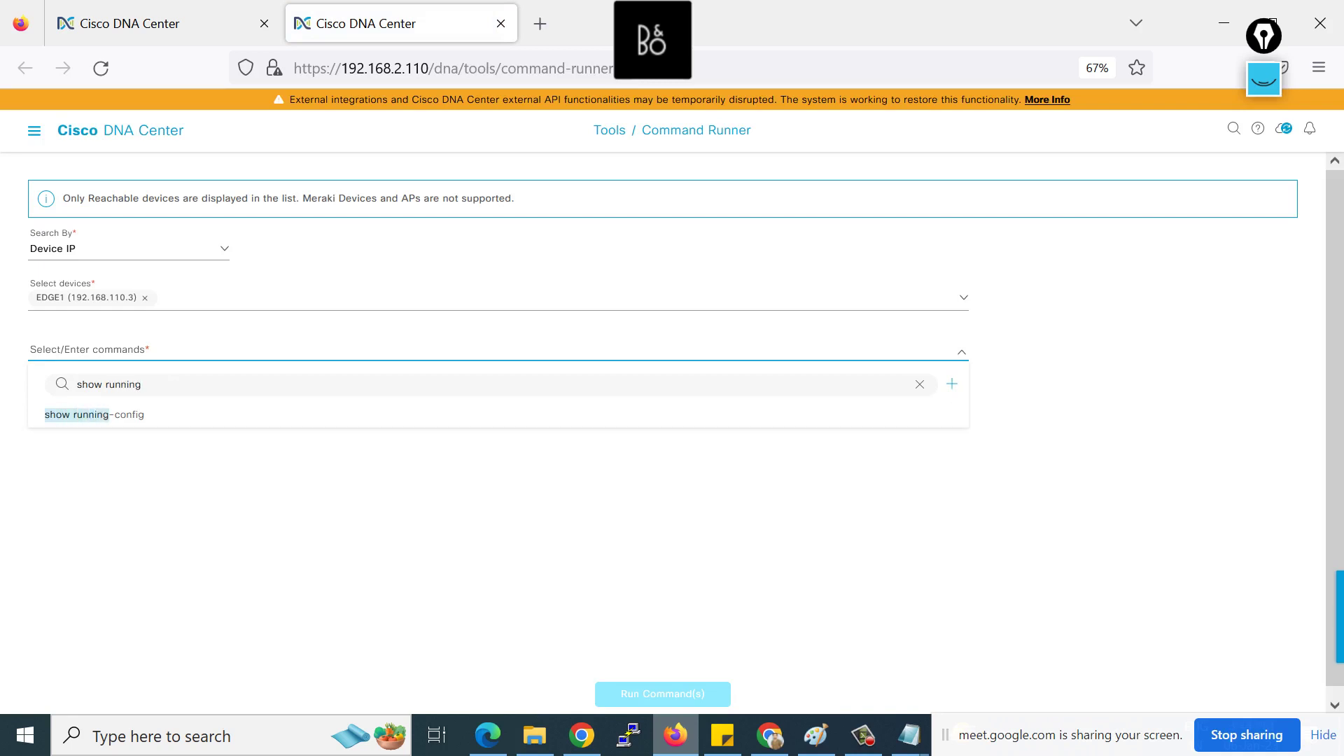
pyautogui.press('Down')
pyautogui.press('Return')
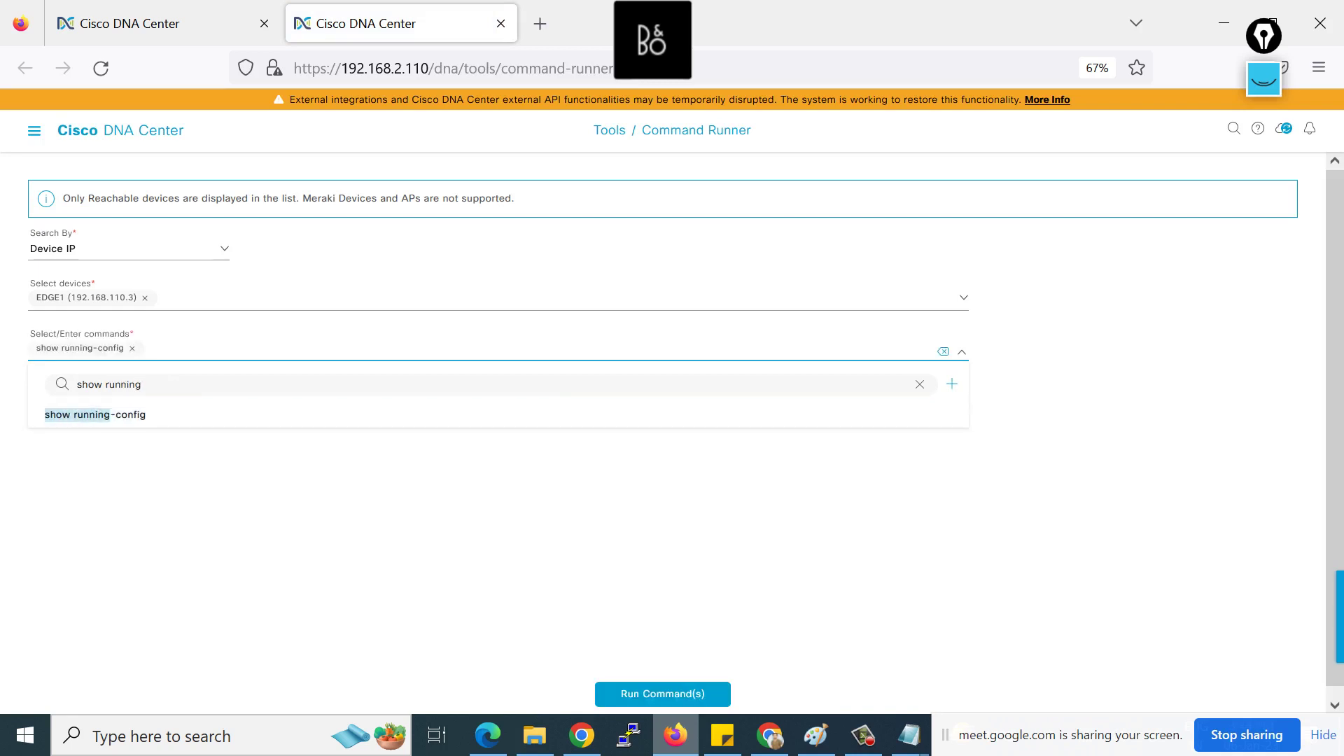
pyautogui.click(662, 693)
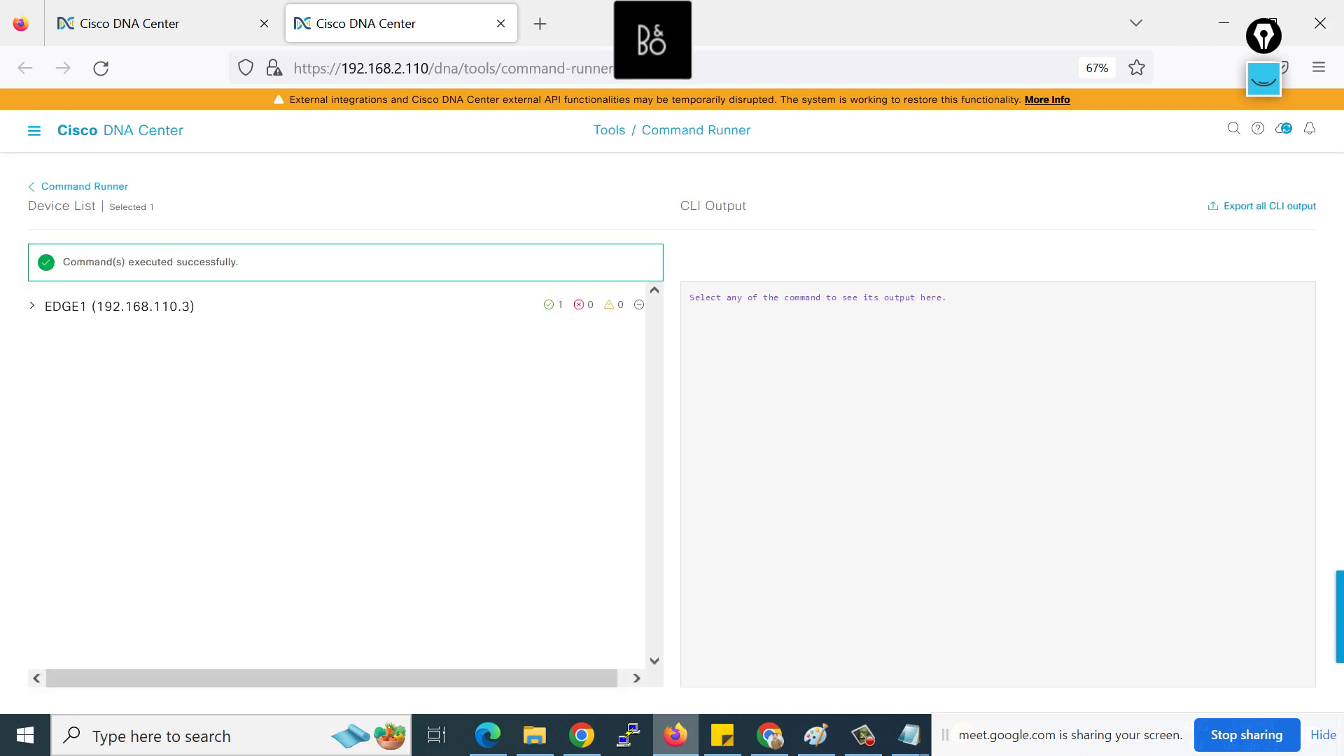
pyautogui.click(104, 335)
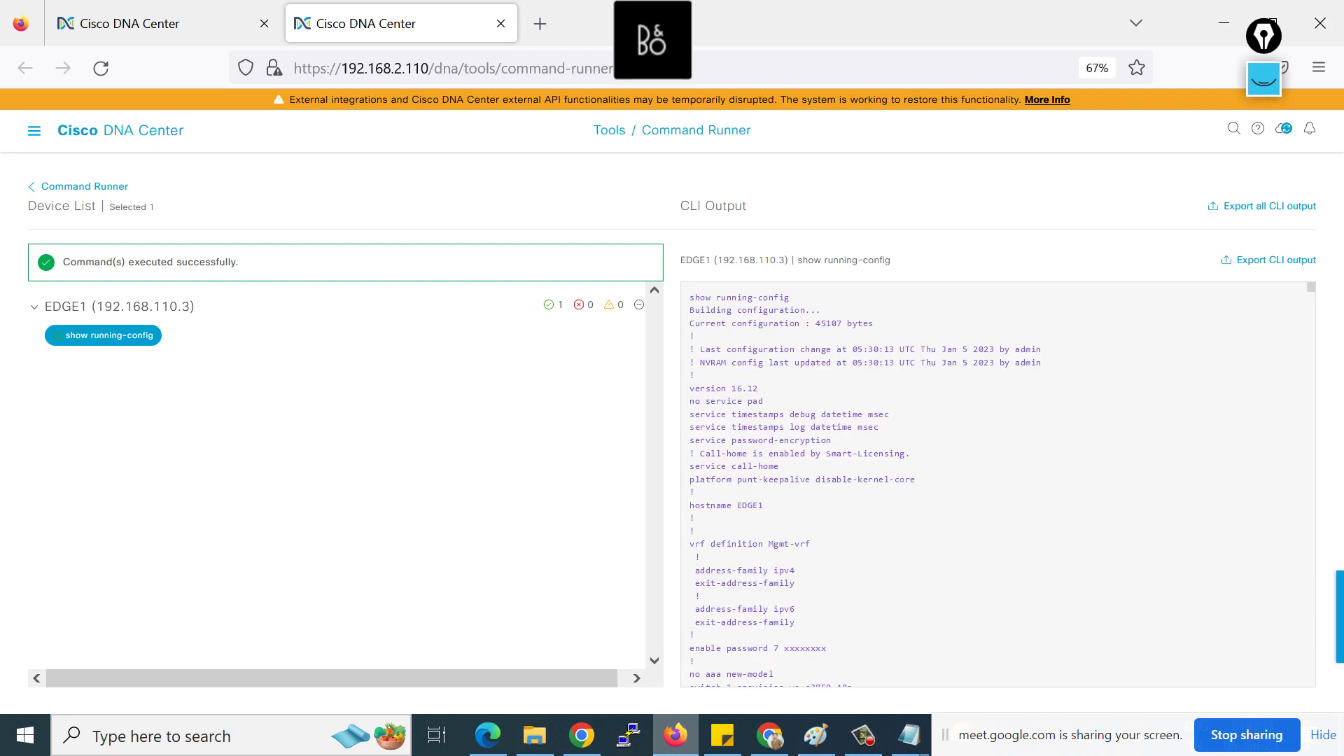
# - Find "router lis" in the EDGE1 output and select the whole router lisp section through exit-router-lisp
pyautogui.hotkey('ctrl', 'f')
pyautogui.write('router lis')
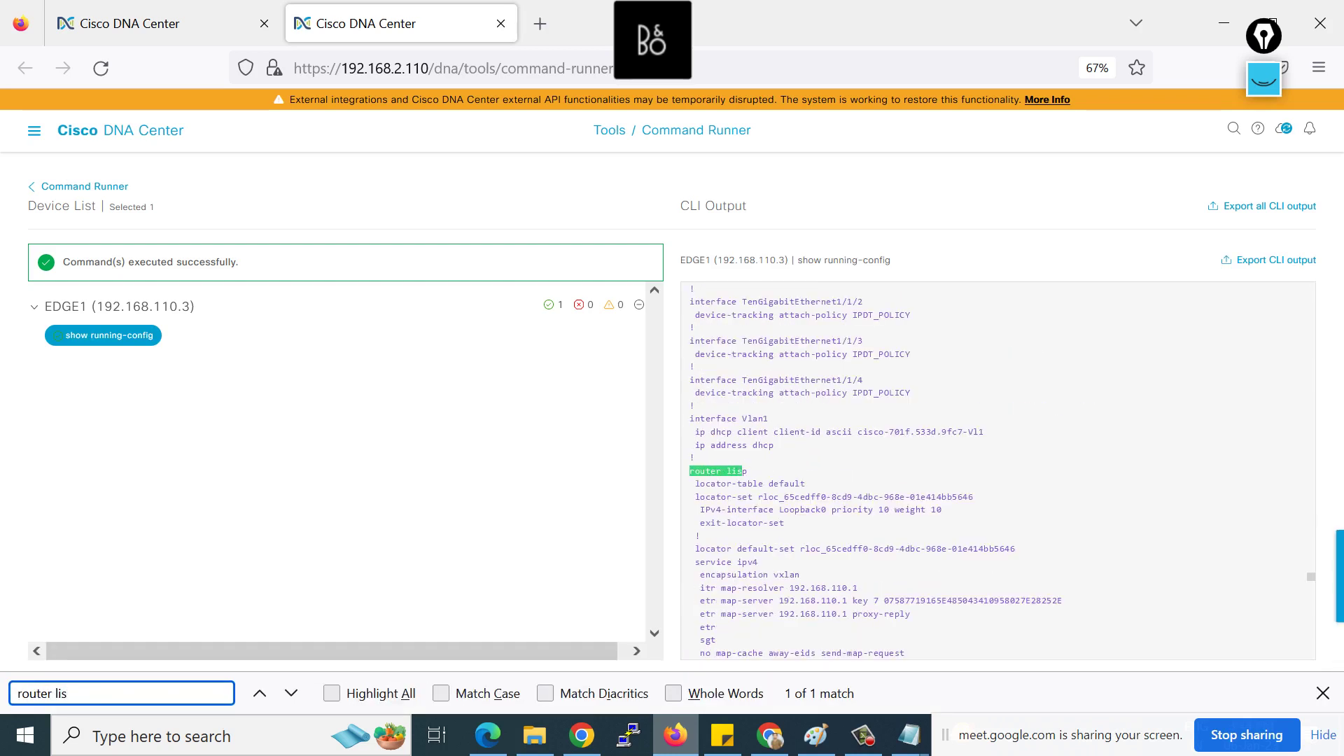
pyautogui.scroll(-3, 997, 469)
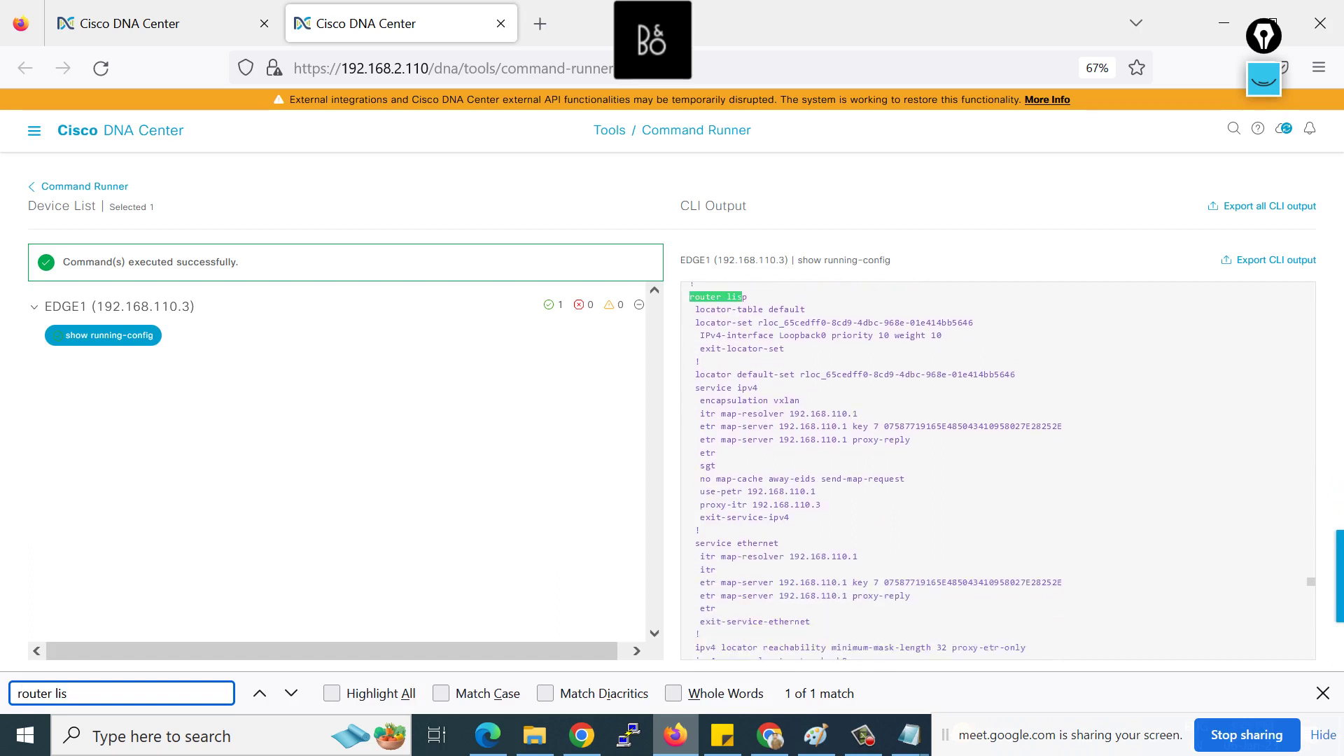
pyautogui.scroll(-3, 998, 469)
pyautogui.scroll(2, 997, 469)
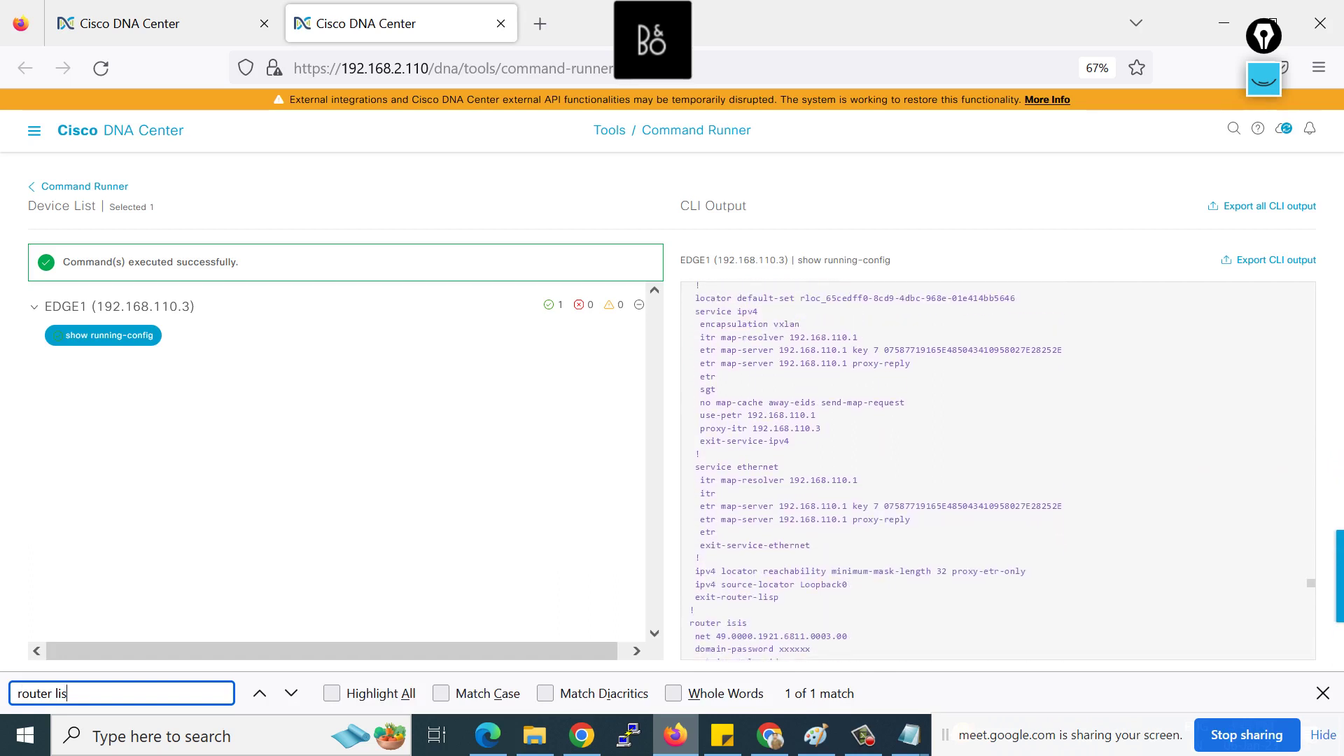
pyautogui.scroll(2, 997, 469)
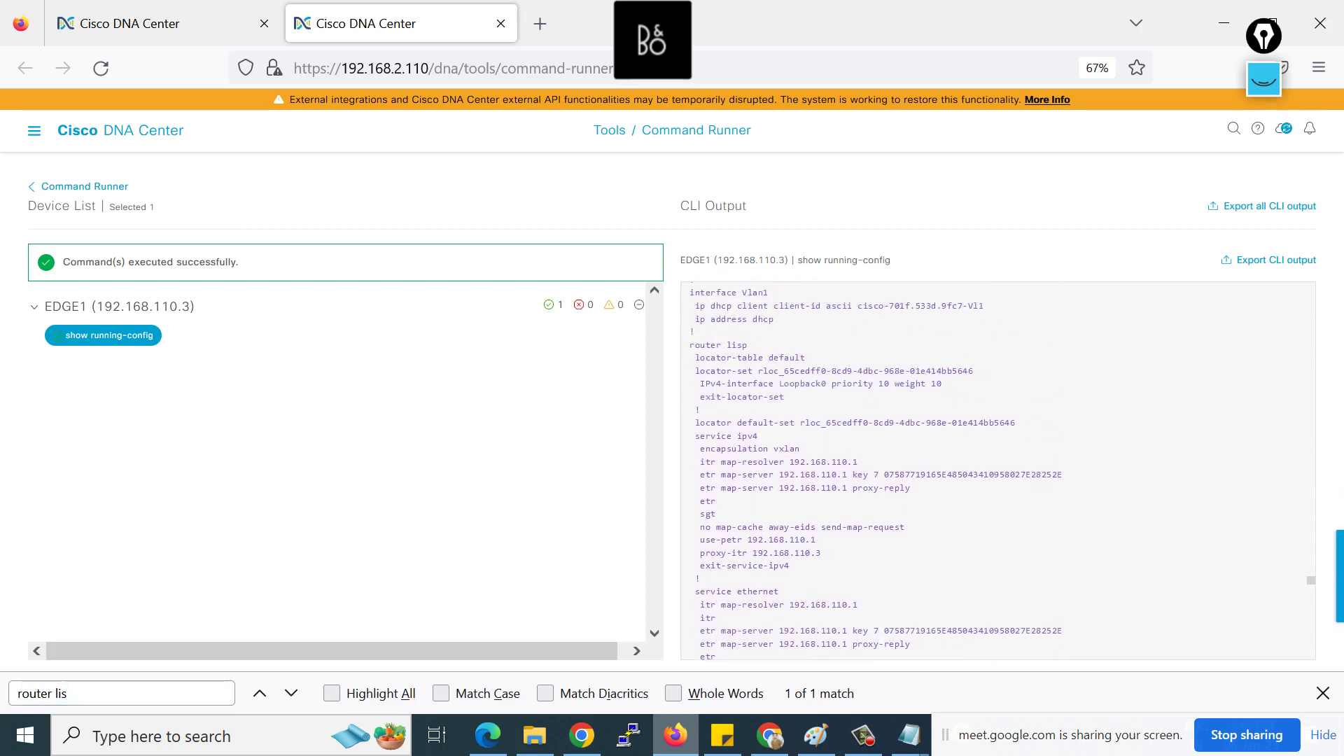
pyautogui.moveTo(689, 345); pyautogui.dragTo(690, 564)
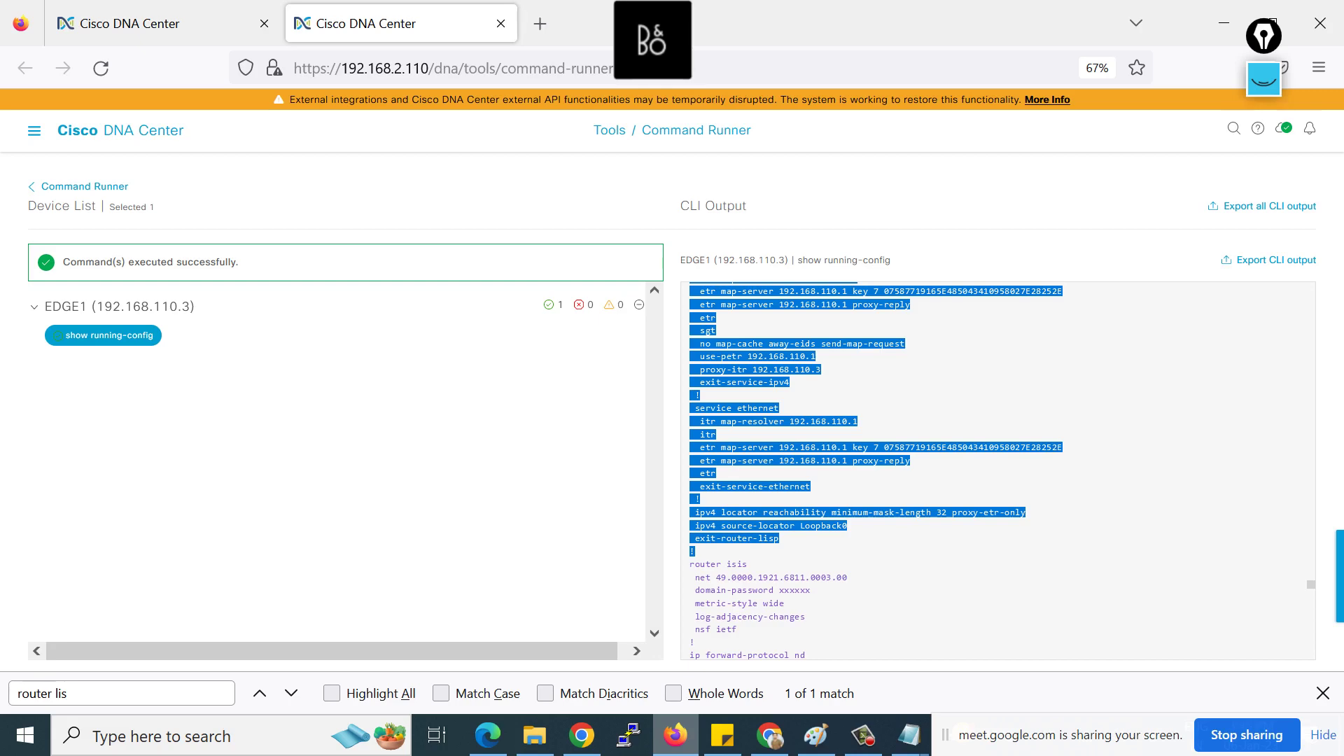
# - Paste the copied router lisp configuration into a new maximized Notepad document and return to its beginning
pyautogui.click(908, 735)
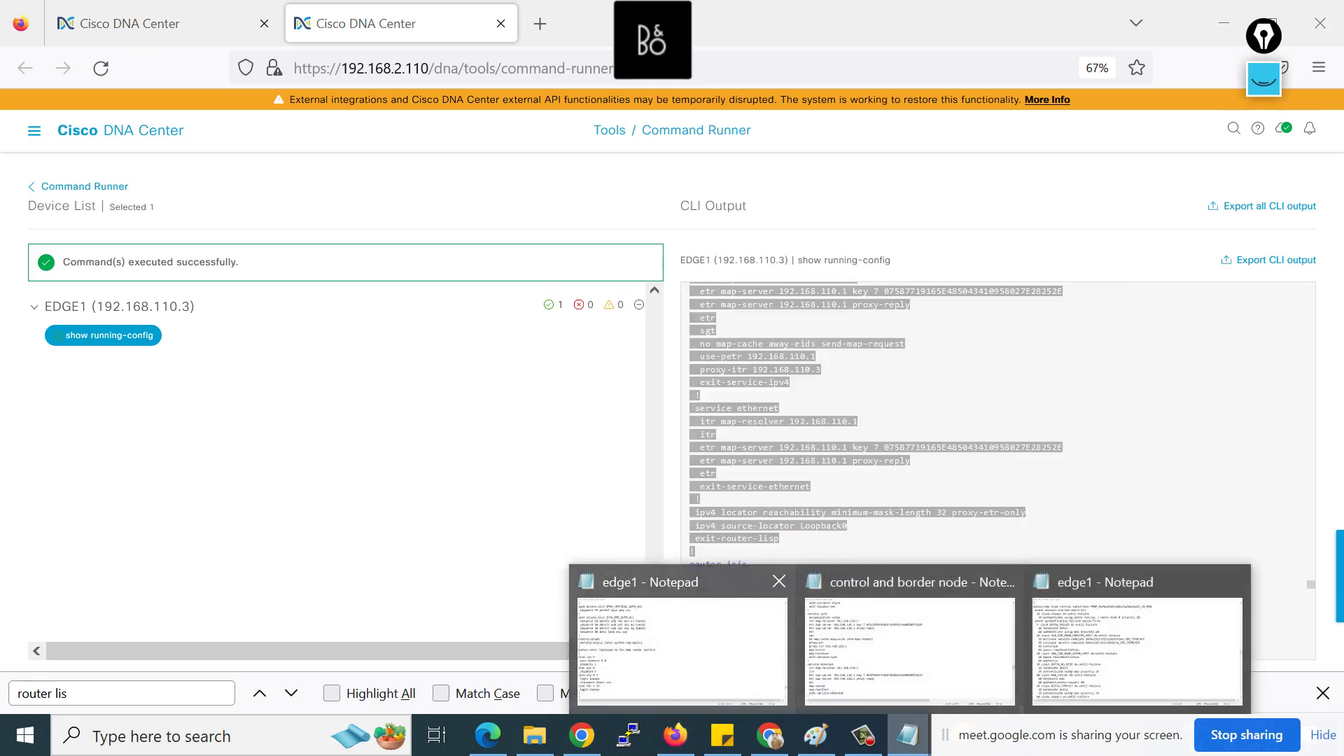
pyautogui.press('super')
pyautogui.write('notepad')
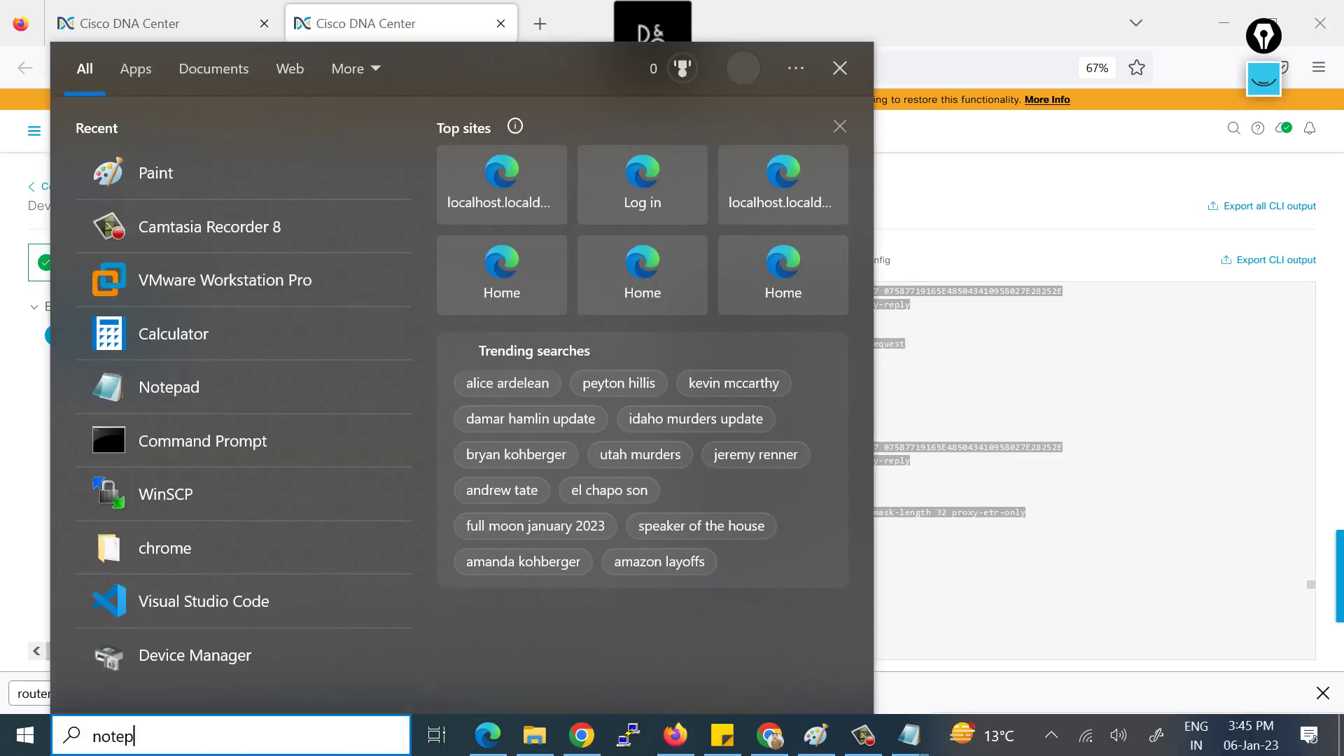
pyautogui.press('Return')
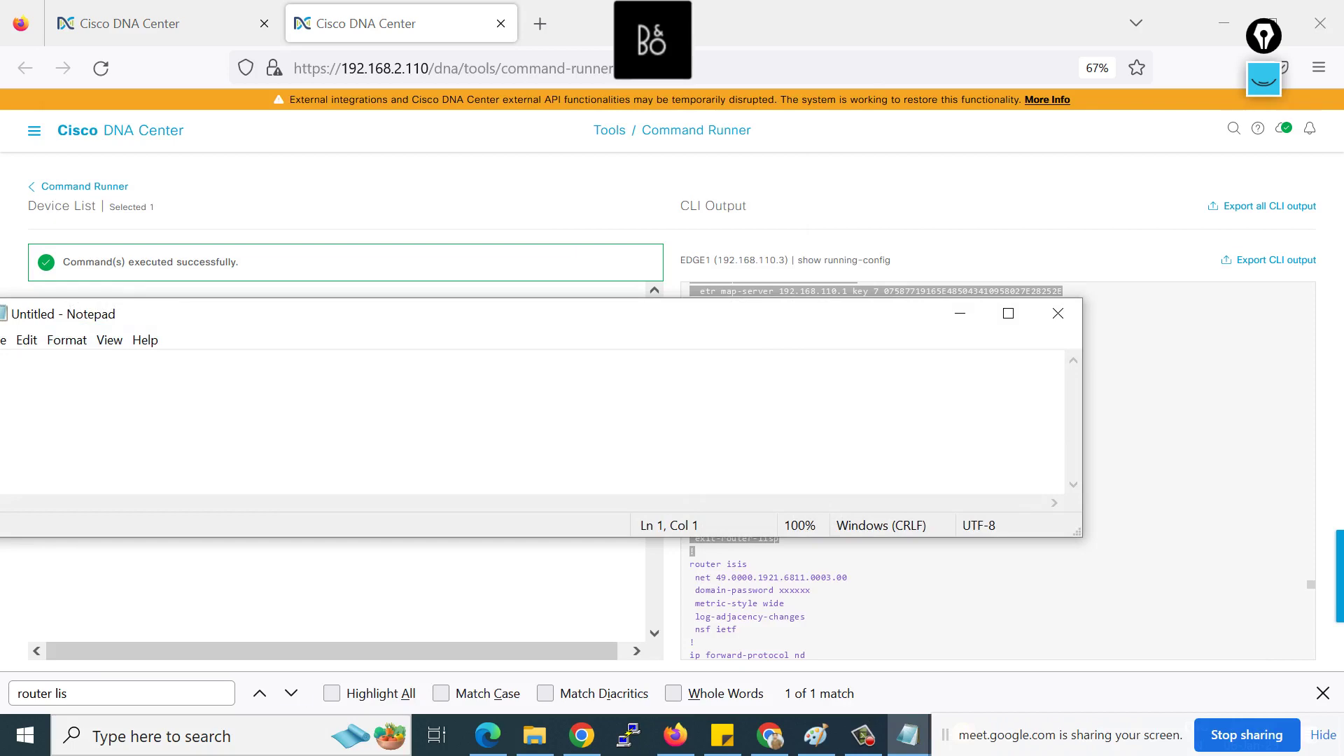
pyautogui.press('super+Up')
pyautogui.hotkey('ctrl', 'v')
pyautogui.scroll(2, 665, 350)
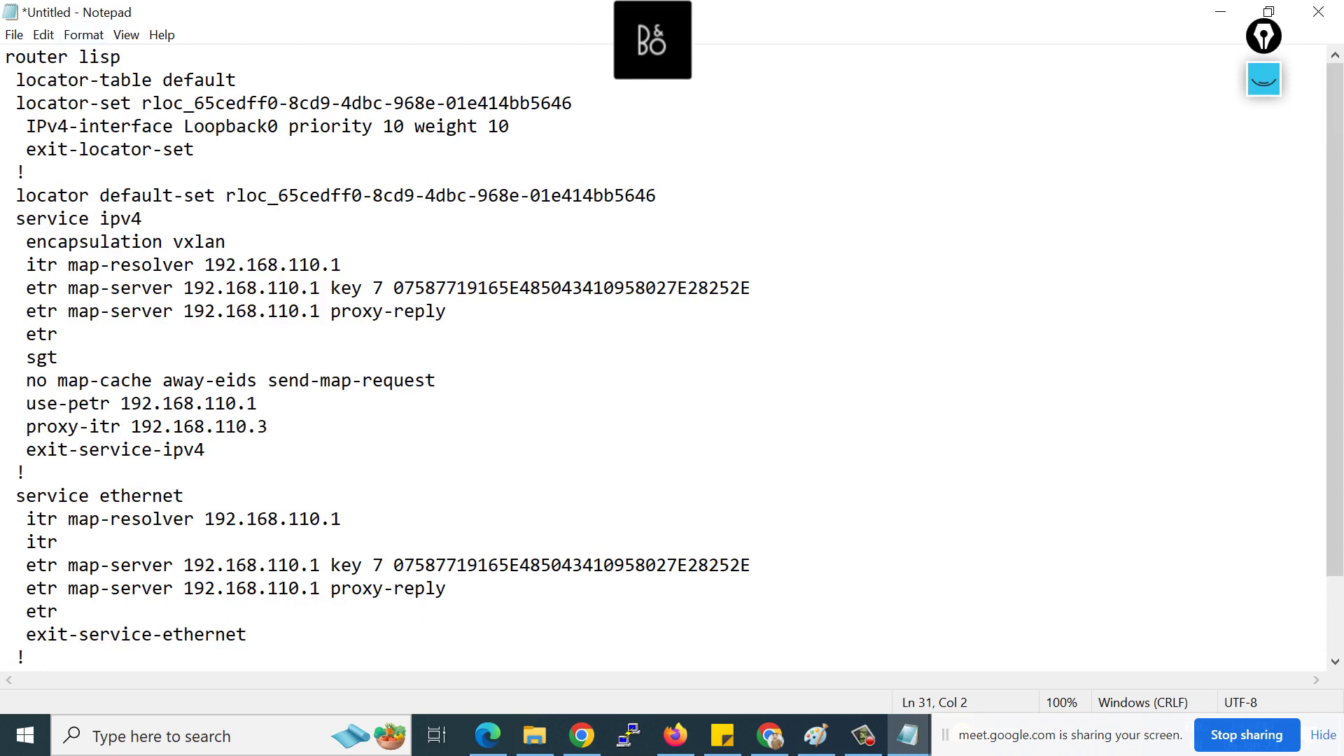
# - Clear the old "Line cards" annotation from the screen and set the pen colour to magenta
pyautogui.click(1263, 78)
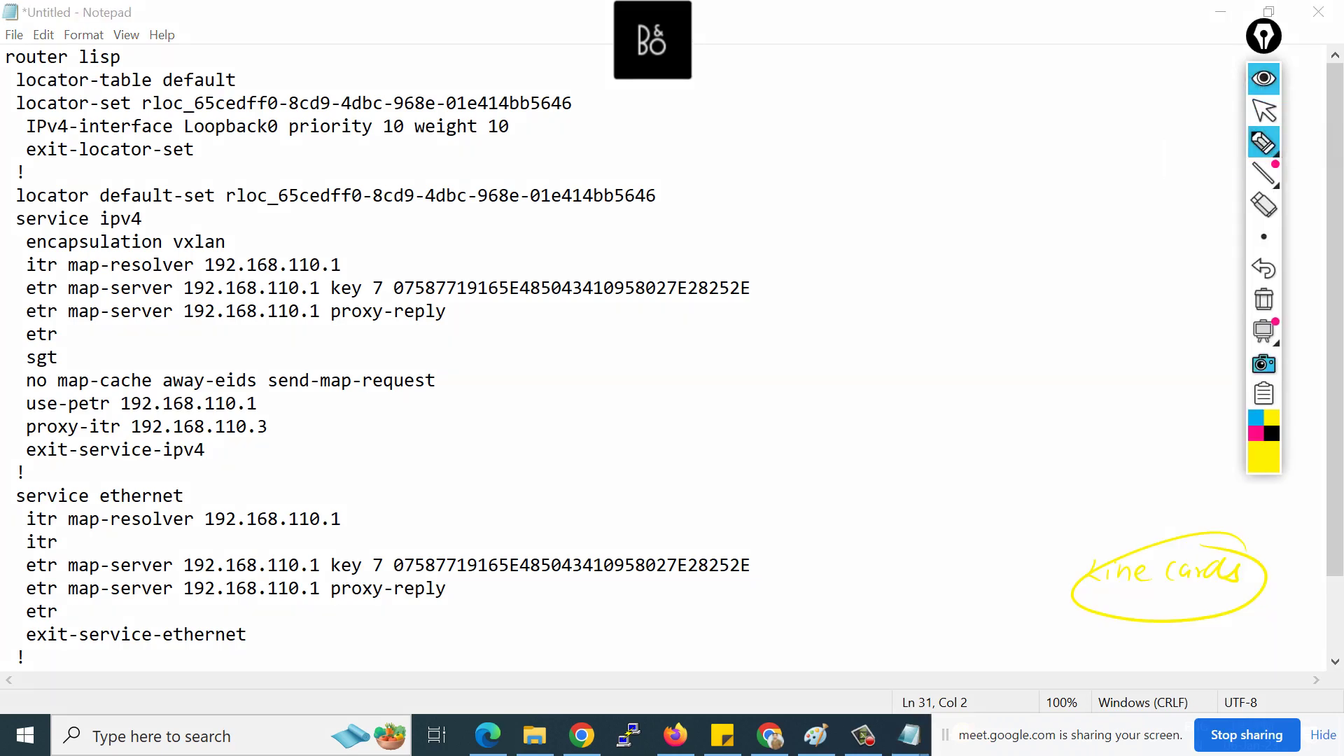
pyautogui.click(1264, 300)
pyautogui.click(1263, 457)
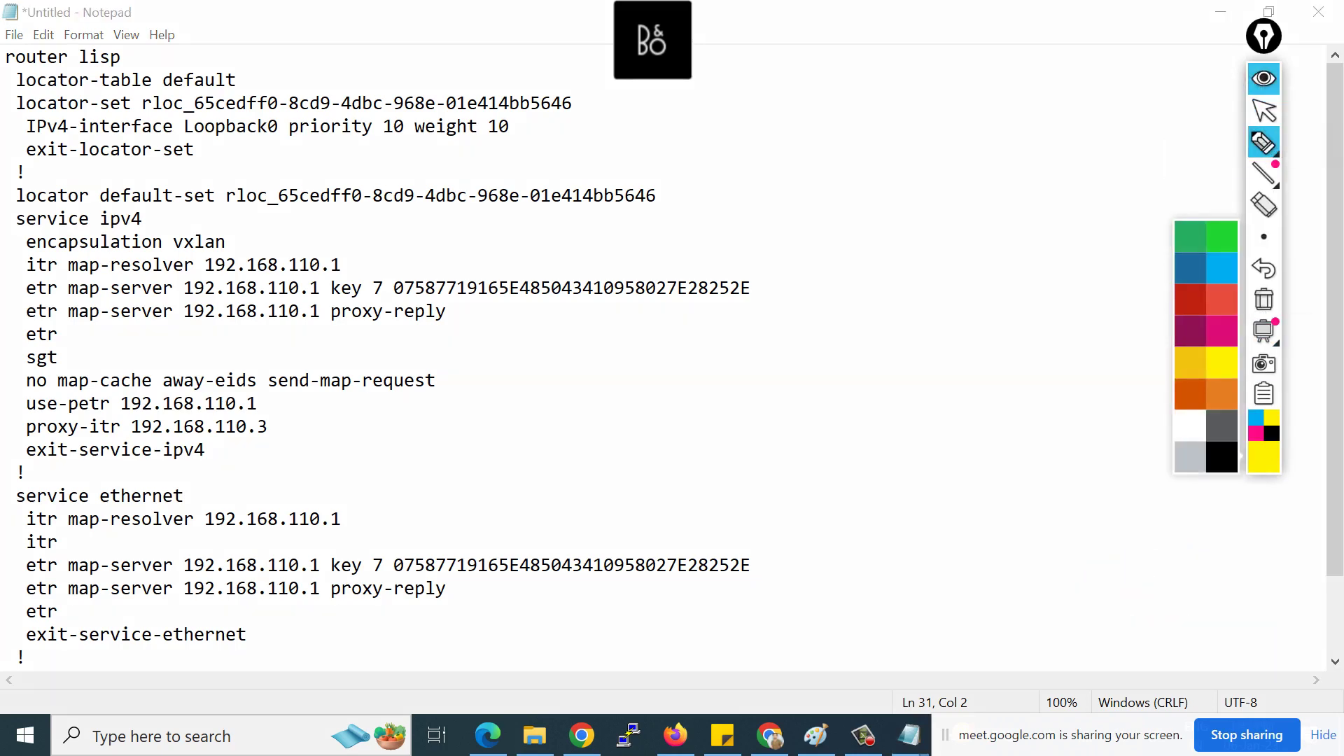
pyautogui.click(1222, 330)
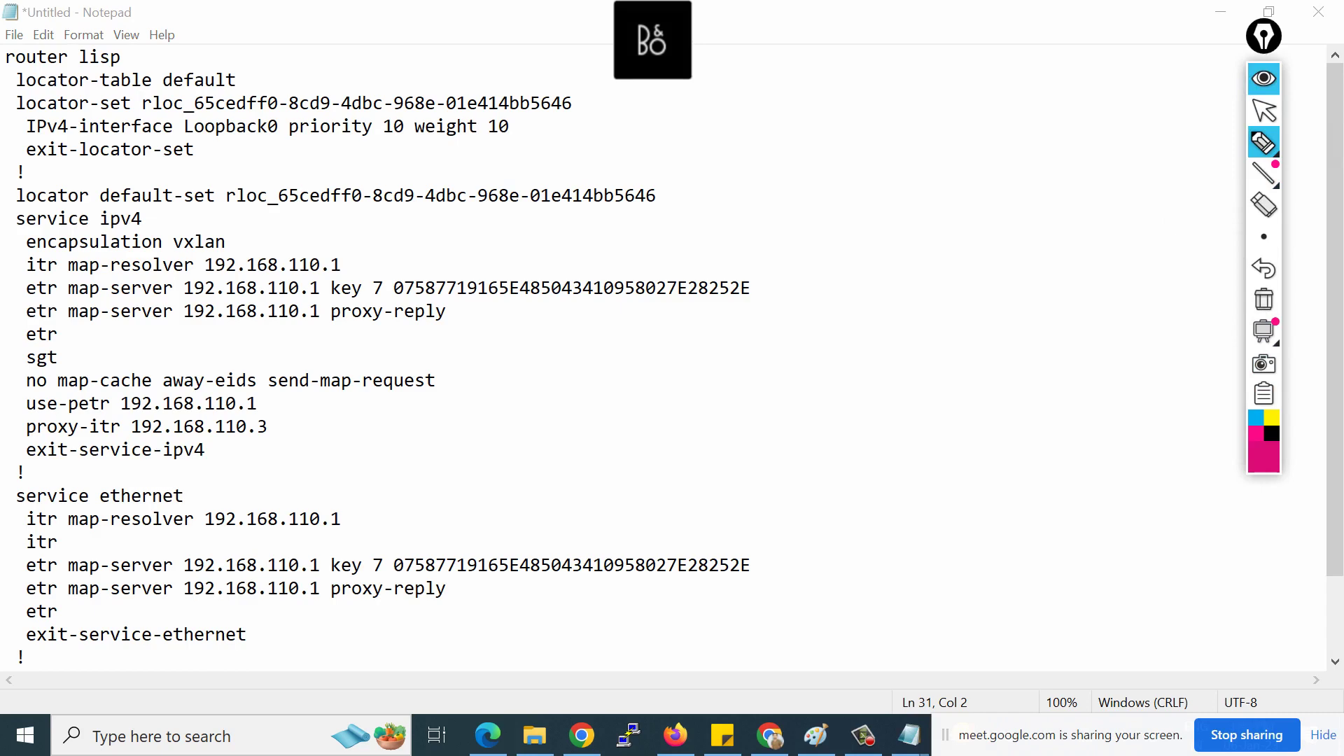
# - Circle itr, etr and sgt in the LISP configuration and put a check mark after the use-petr line
pyautogui.moveTo(43, 529)
pyautogui.mouseDown()
pyautogui.moveTo(21, 546)
pyautogui.moveTo(64, 540)
pyautogui.moveTo(35, 529)
pyautogui.mouseUp()
pyautogui.moveTo(51, 254)
pyautogui.mouseDown()
pyautogui.moveTo(26, 262)
pyautogui.moveTo(41, 275)
pyautogui.moveTo(57, 256)
pyautogui.mouseUp()
pyautogui.moveTo(36, 322)
pyautogui.mouseDown()
pyautogui.moveTo(21, 329)
pyautogui.moveTo(30, 345)
pyautogui.moveTo(60, 338)
pyautogui.moveTo(39, 322)
pyautogui.mouseUp()
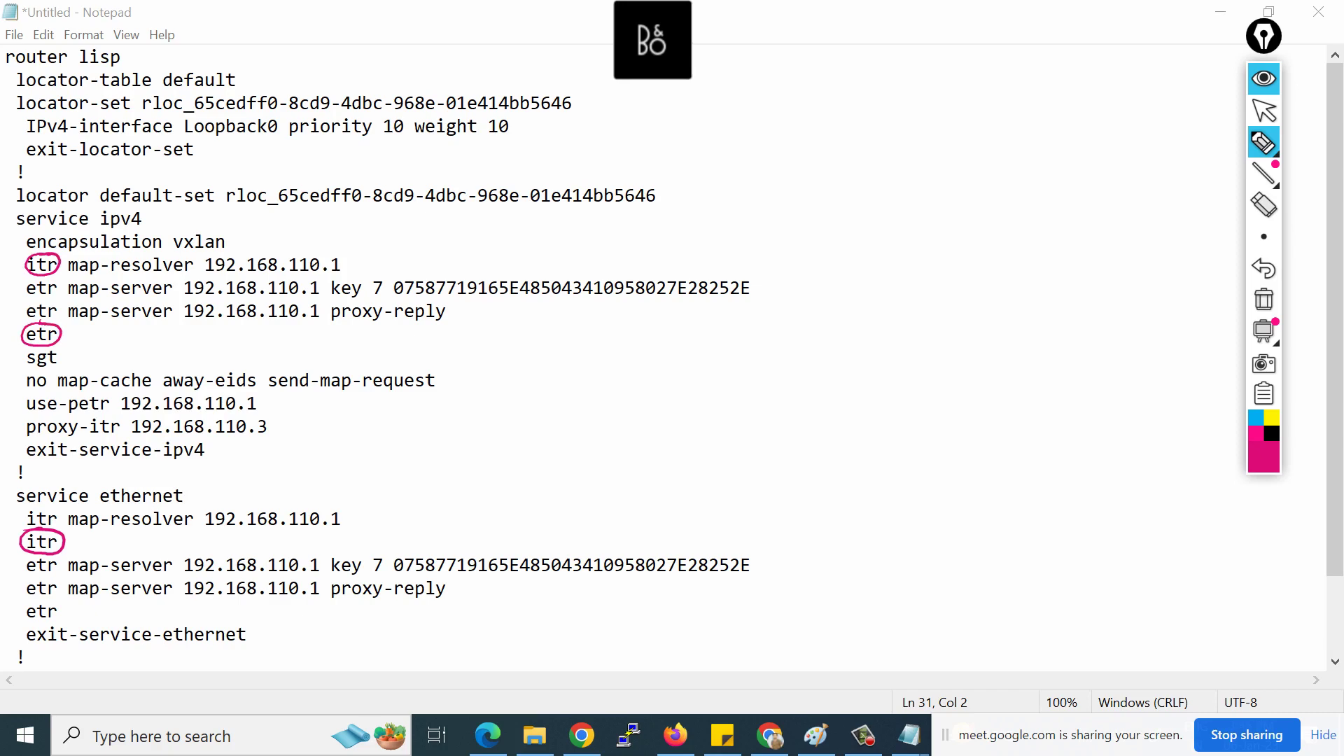
pyautogui.moveTo(28, 368)
pyautogui.mouseDown()
pyautogui.moveTo(63, 366)
pyautogui.moveTo(59, 351)
pyautogui.moveTo(24, 369)
pyautogui.mouseUp()
pyautogui.moveTo(267, 399); pyautogui.dragTo(292, 396)
# - Sketch a circled "Control" node beside the configuration and a circled "Edge" node below it
pyautogui.moveTo(883, 103)
pyautogui.mouseDown()
pyautogui.moveTo(952, 112)
pyautogui.moveTo(985, 98)
pyautogui.moveTo(959, 63)
pyautogui.mouseUp()
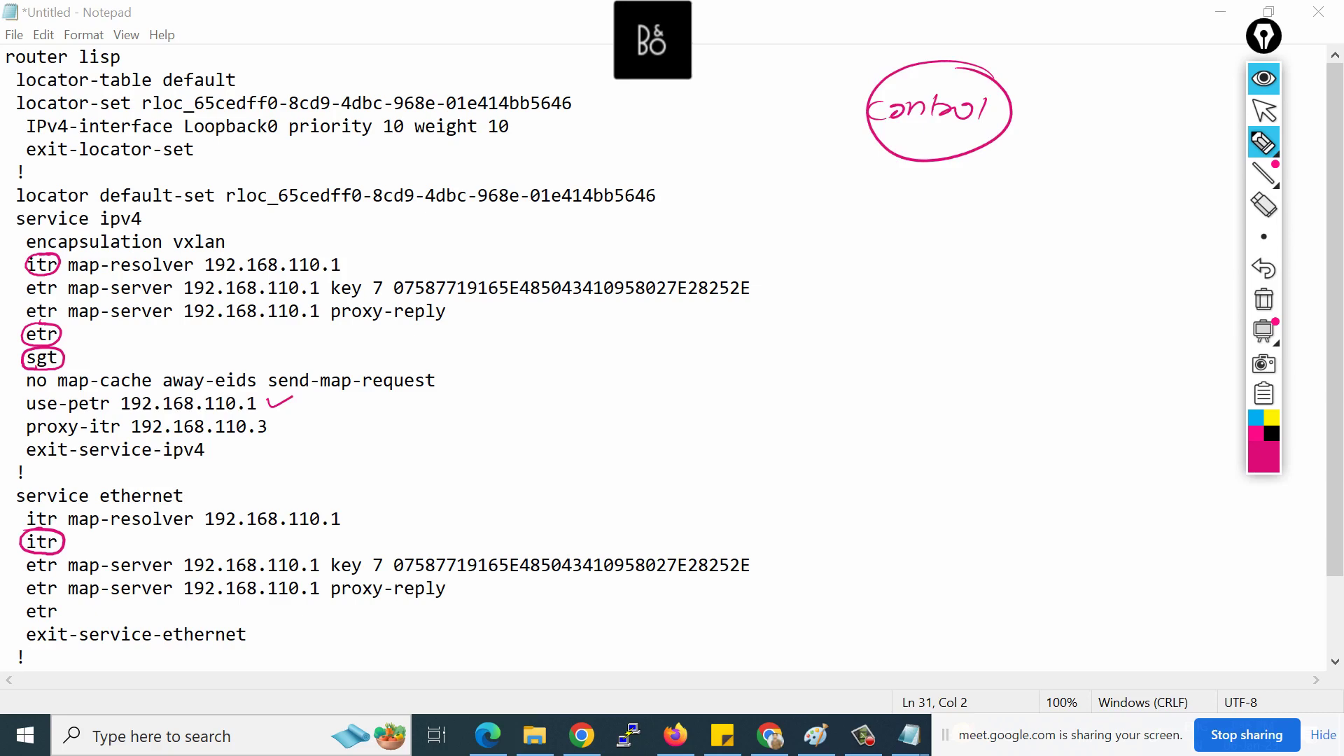
pyautogui.moveTo(850, 484)
pyautogui.mouseDown()
pyautogui.moveTo(937, 571)
pyautogui.moveTo(843, 487)
pyautogui.moveTo(871, 524)
pyautogui.moveTo(900, 522)
pyautogui.mouseUp()
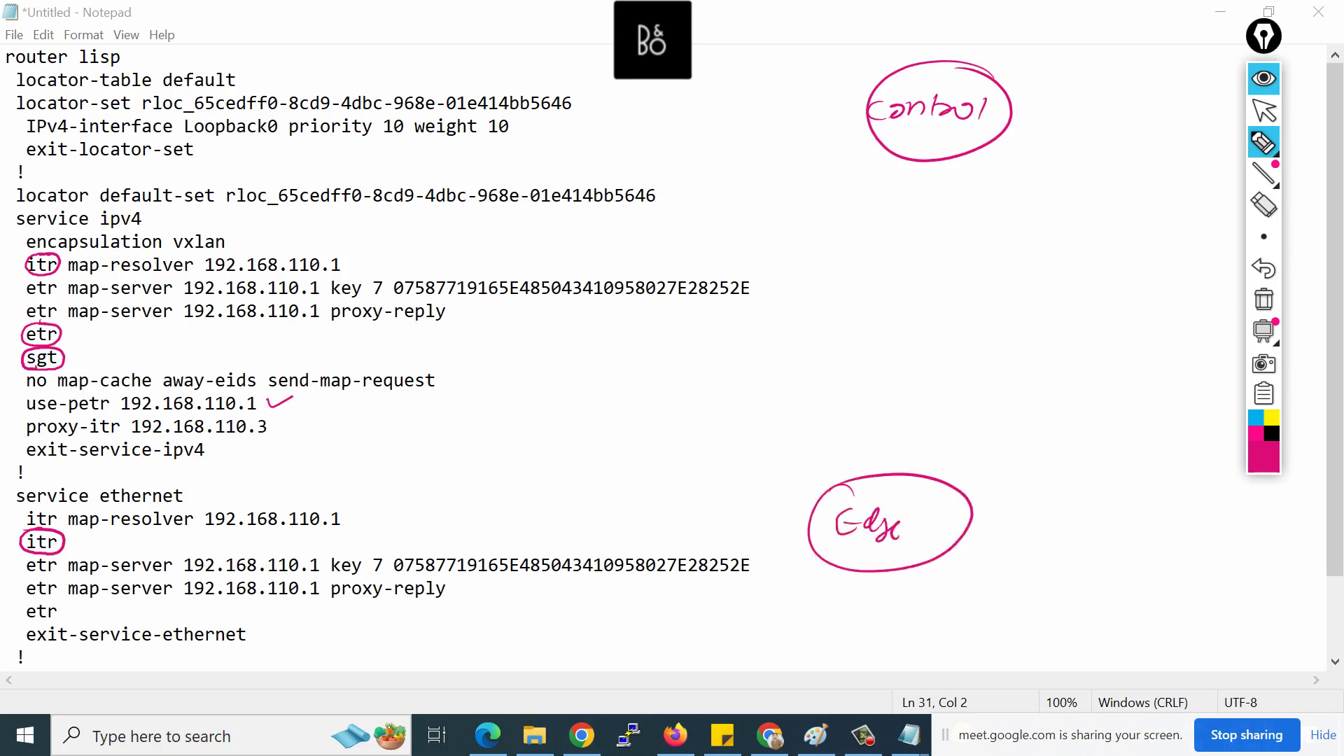
# - Mark the ipv4 service's itr map-resolver and etr map-server entries and draw two arrows from Edge up to Control
pyautogui.moveTo(80, 275)
pyautogui.mouseDown()
pyautogui.moveTo(324, 271)
pyautogui.moveTo(342, 258)
pyautogui.moveTo(204, 266)
pyautogui.mouseUp()
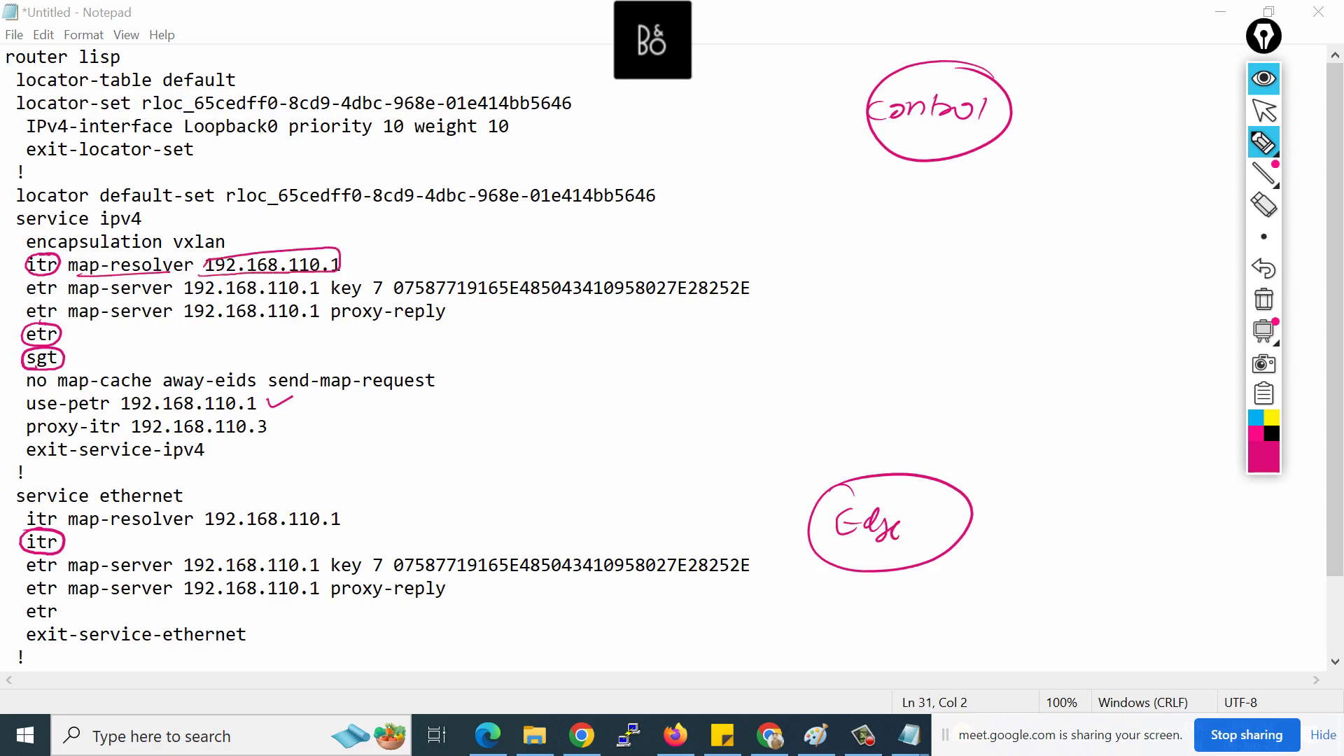
pyautogui.moveTo(880, 462)
pyautogui.mouseDown()
pyautogui.moveTo(933, 219)
pyautogui.moveTo(936, 171)
pyautogui.moveTo(918, 182)
pyautogui.moveTo(953, 183)
pyautogui.mouseUp()
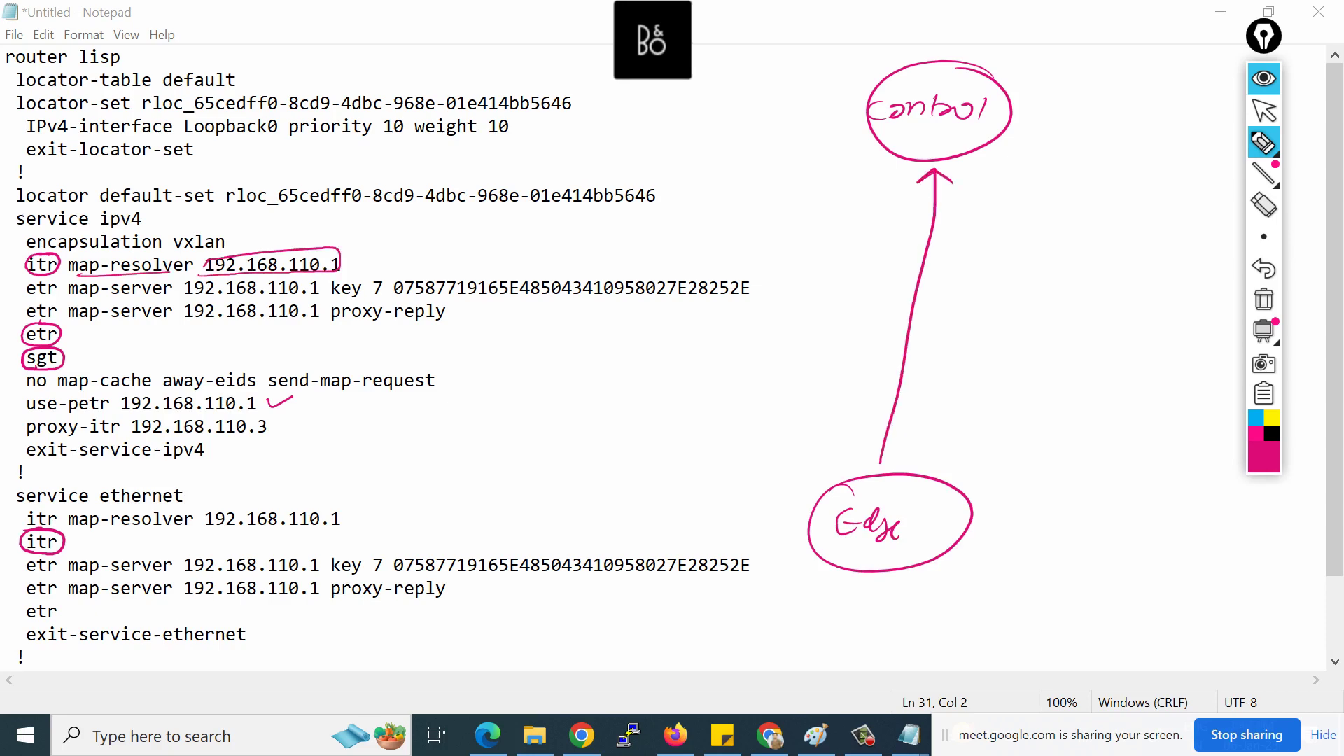
pyautogui.moveTo(68, 298); pyautogui.dragTo(310, 299)
pyautogui.moveTo(818, 453); pyautogui.dragTo(850, 165)
pyautogui.moveTo(837, 175); pyautogui.dragTo(872, 183)
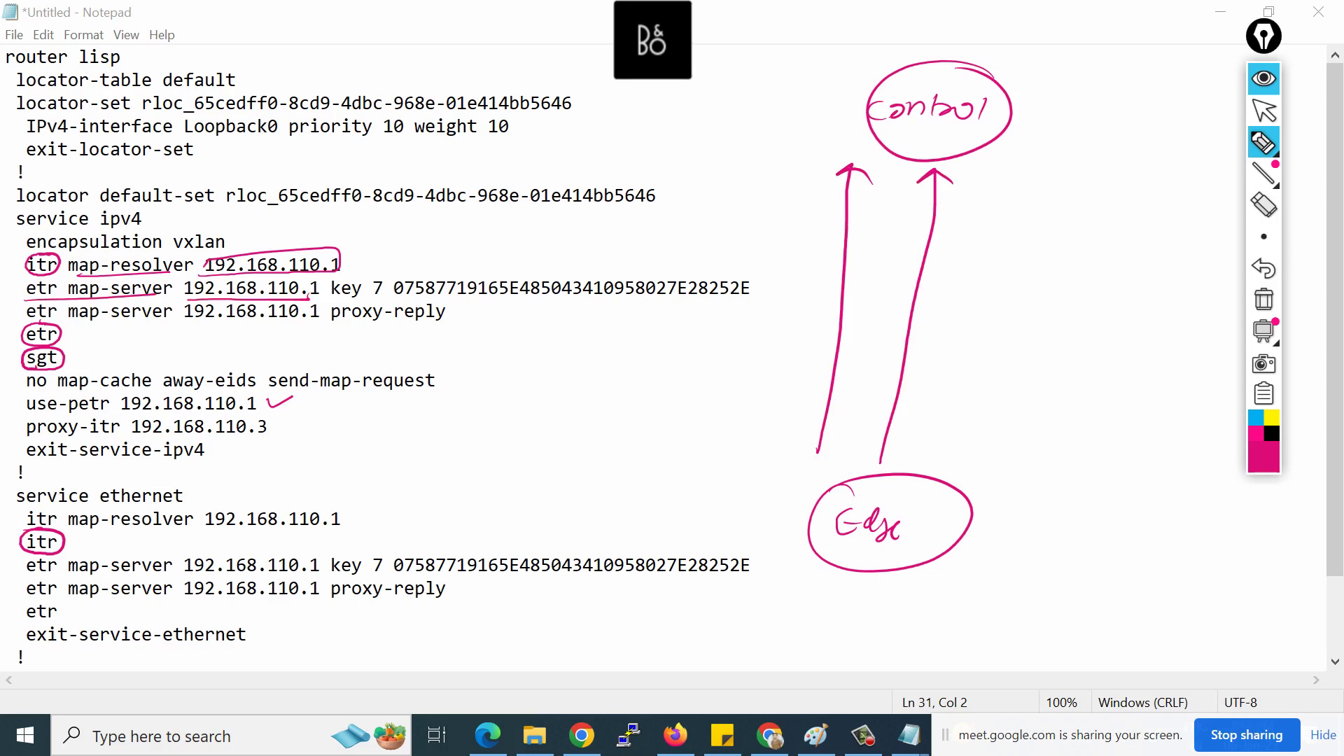
# - Underline Control twice with "Everywhere" written beside it, and box petr and 192.168.110.1 in the use-petr line
pyautogui.moveTo(895, 131); pyautogui.dragTo(974, 130)
pyautogui.moveTo(1038, 73)
pyautogui.mouseDown()
pyautogui.moveTo(1042, 93)
pyautogui.moveTo(1086, 78)
pyautogui.moveTo(1091, 100)
pyautogui.moveTo(1123, 77)
pyautogui.moveTo(1170, 80)
pyautogui.mouseUp()
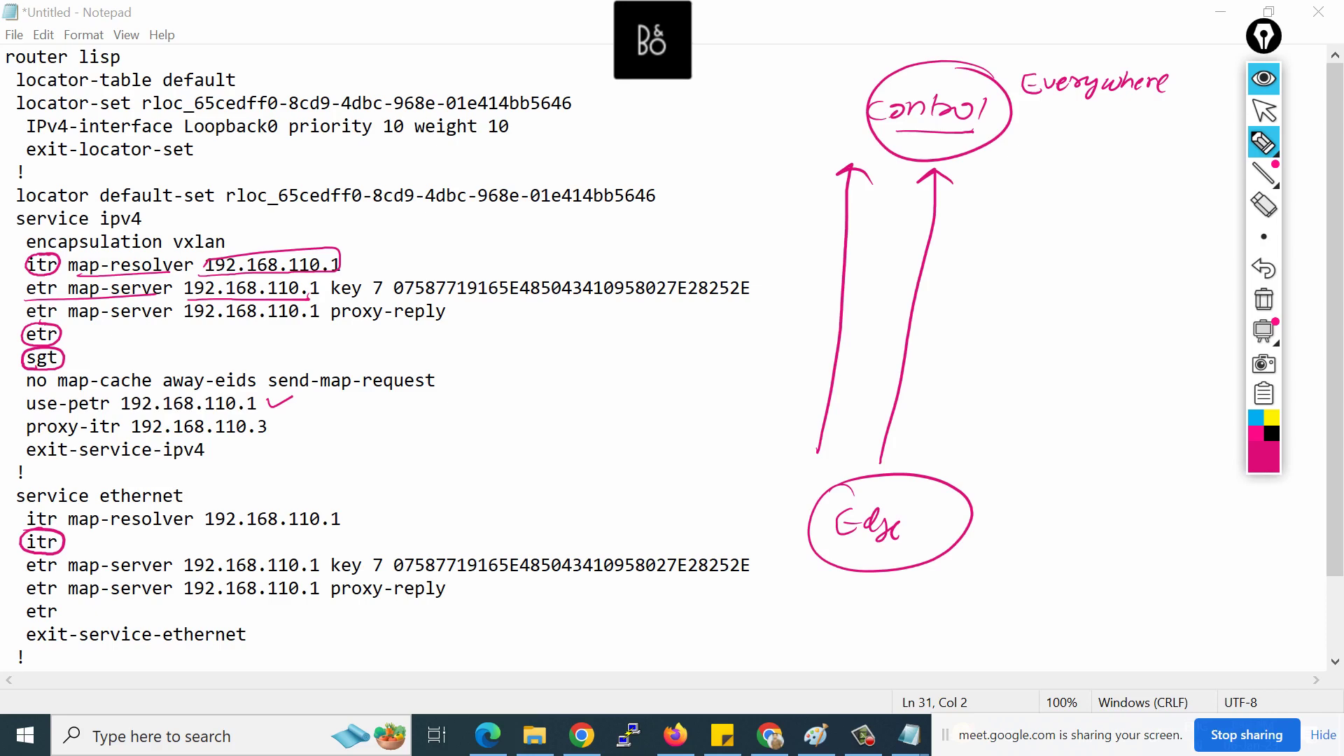
pyautogui.moveTo(67, 396)
pyautogui.mouseDown()
pyautogui.moveTo(95, 414)
pyautogui.moveTo(114, 392)
pyautogui.moveTo(62, 394)
pyautogui.moveTo(212, 419)
pyautogui.moveTo(256, 396)
pyautogui.moveTo(121, 394)
pyautogui.moveTo(119, 409)
pyautogui.mouseUp()
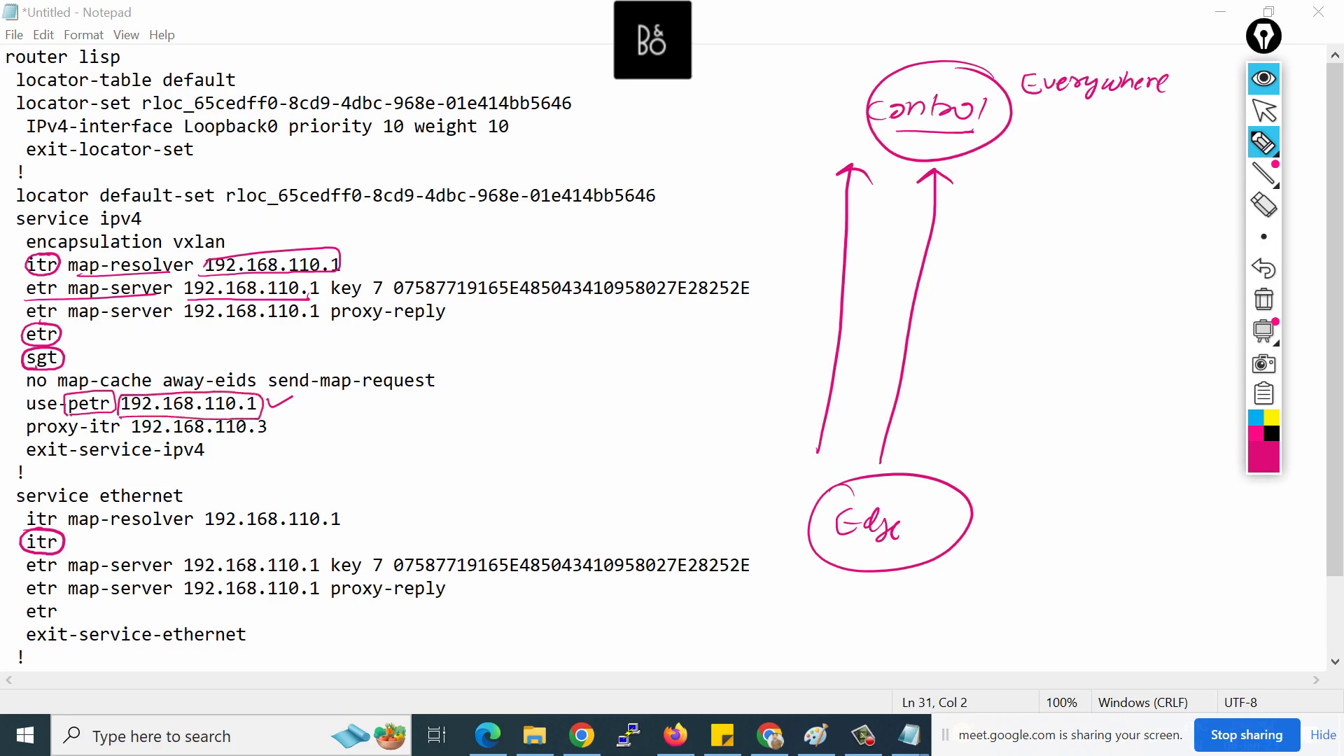
pyautogui.moveTo(886, 135); pyautogui.dragTo(968, 134)
# - Draw an arrow from Edge to a handwritten, boxed "192.168.110.3", and switch the annotation tool back to the pointer
pyautogui.moveTo(965, 517)
pyautogui.mouseDown()
pyautogui.moveTo(1005, 514)
pyautogui.moveTo(998, 523)
pyautogui.mouseUp()
pyautogui.moveTo(1018, 512); pyautogui.dragTo(1020, 529)
pyautogui.moveTo(1034, 514); pyautogui.dragTo(1037, 527)
pyautogui.moveTo(1045, 513); pyautogui.dragTo(1072, 528)
pyautogui.moveTo(1084, 510); pyautogui.dragTo(1082, 529)
pyautogui.moveTo(1100, 514)
pyautogui.mouseDown()
pyautogui.moveTo(1094, 533)
pyautogui.moveTo(1108, 527)
pyautogui.mouseUp()
pyautogui.moveTo(1117, 515); pyautogui.dragTo(1115, 530)
pyautogui.moveTo(1127, 515)
pyautogui.mouseDown()
pyautogui.moveTo(1126, 531)
pyautogui.moveTo(1137, 517)
pyautogui.moveTo(1148, 526)
pyautogui.mouseUp()
pyautogui.moveTo(1155, 513); pyautogui.dragTo(1159, 532)
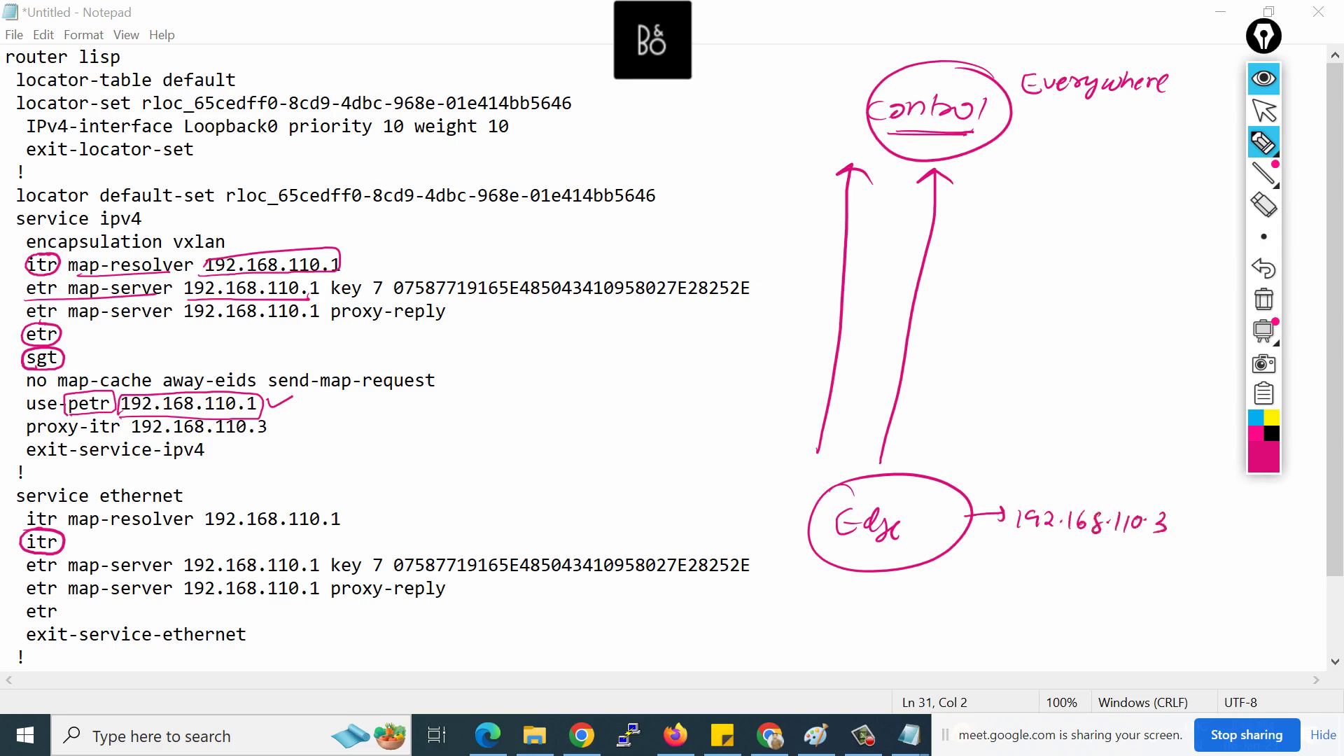
pyautogui.moveTo(1014, 552)
pyautogui.mouseDown()
pyautogui.moveTo(1117, 553)
pyautogui.moveTo(1018, 486)
pyautogui.moveTo(1011, 553)
pyautogui.mouseUp()
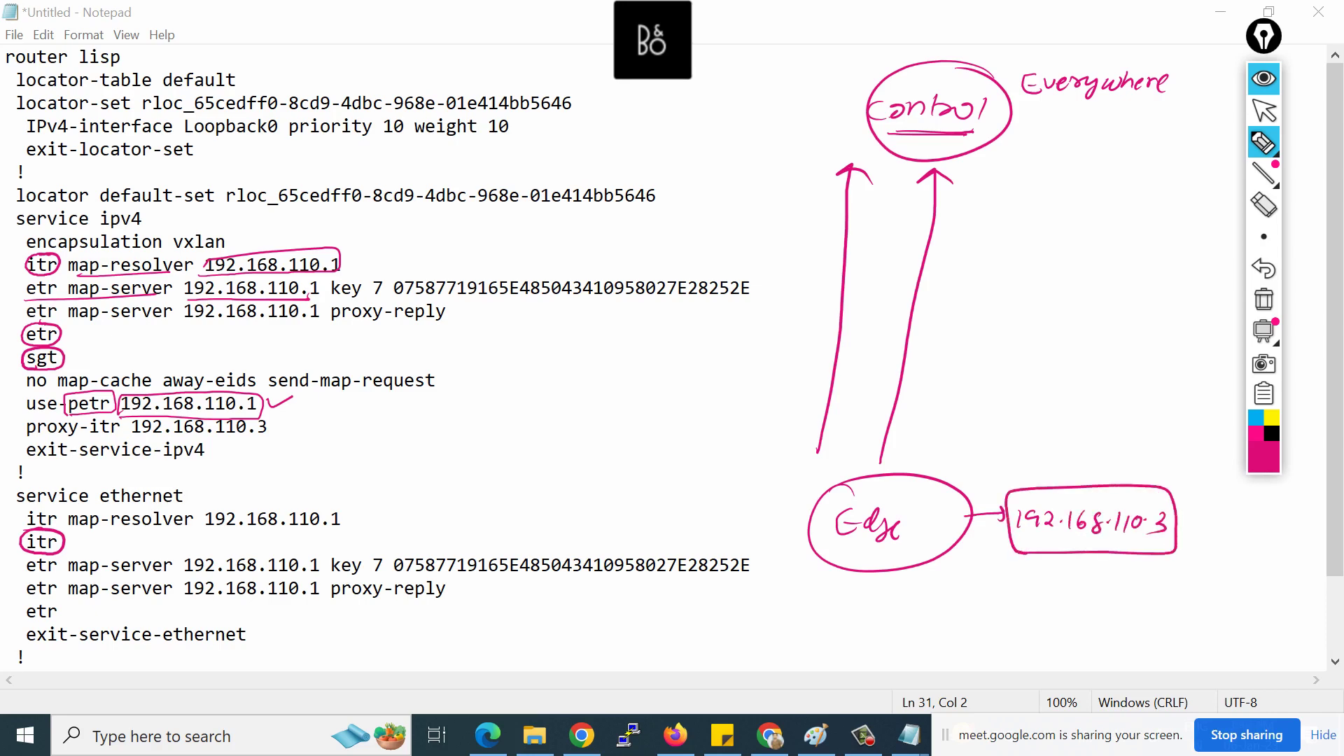
pyautogui.click(1264, 110)
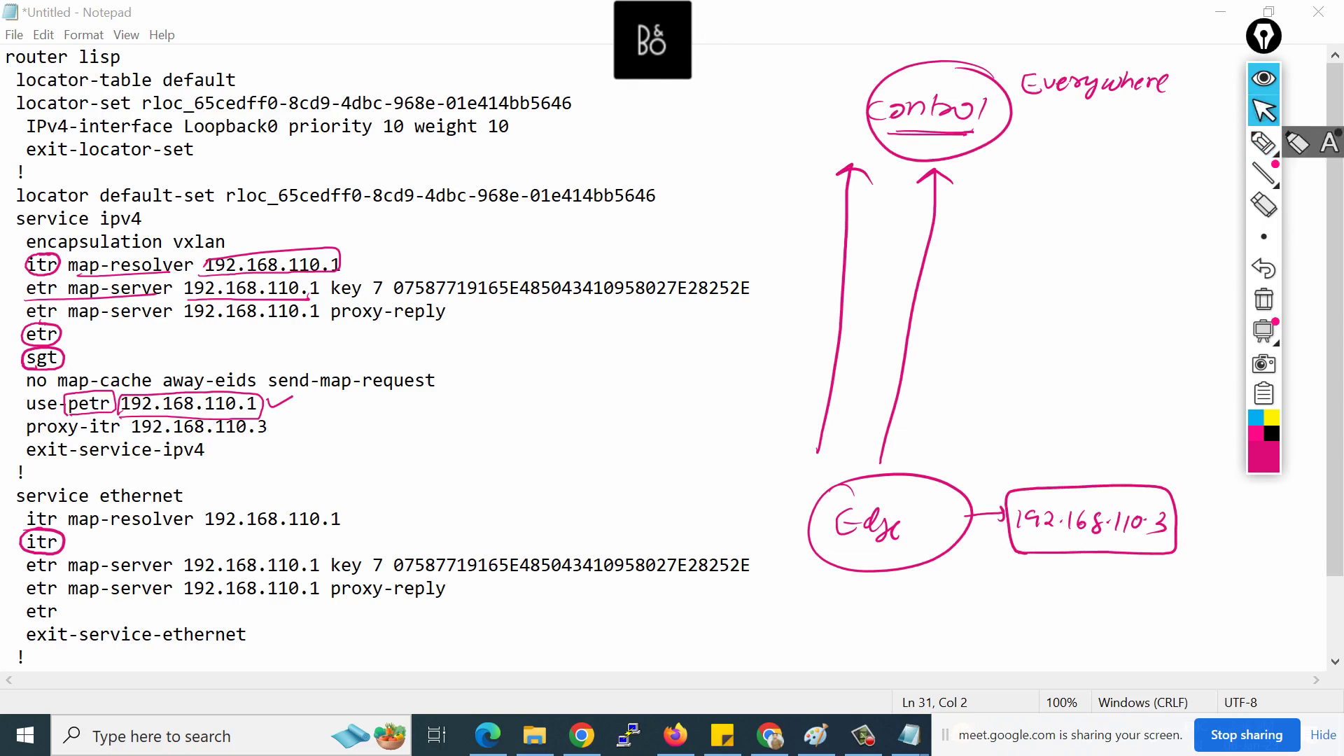
# - Switch to Cisco DNA Center in Firefox and look through EDGE1's running configuration for the loopback interface, returning to its beginning
pyautogui.click(676, 735)
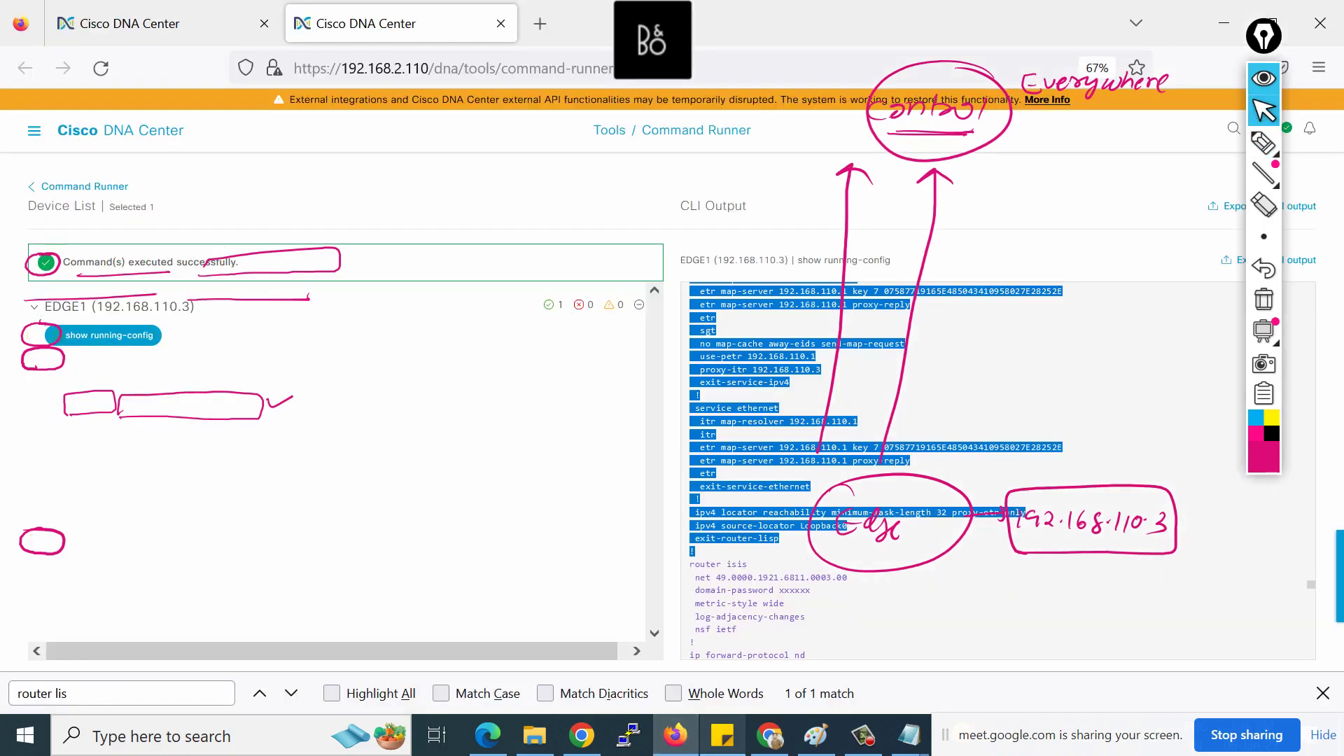
pyautogui.scroll(-10, 997, 469)
pyautogui.scroll(10, 693, 437)
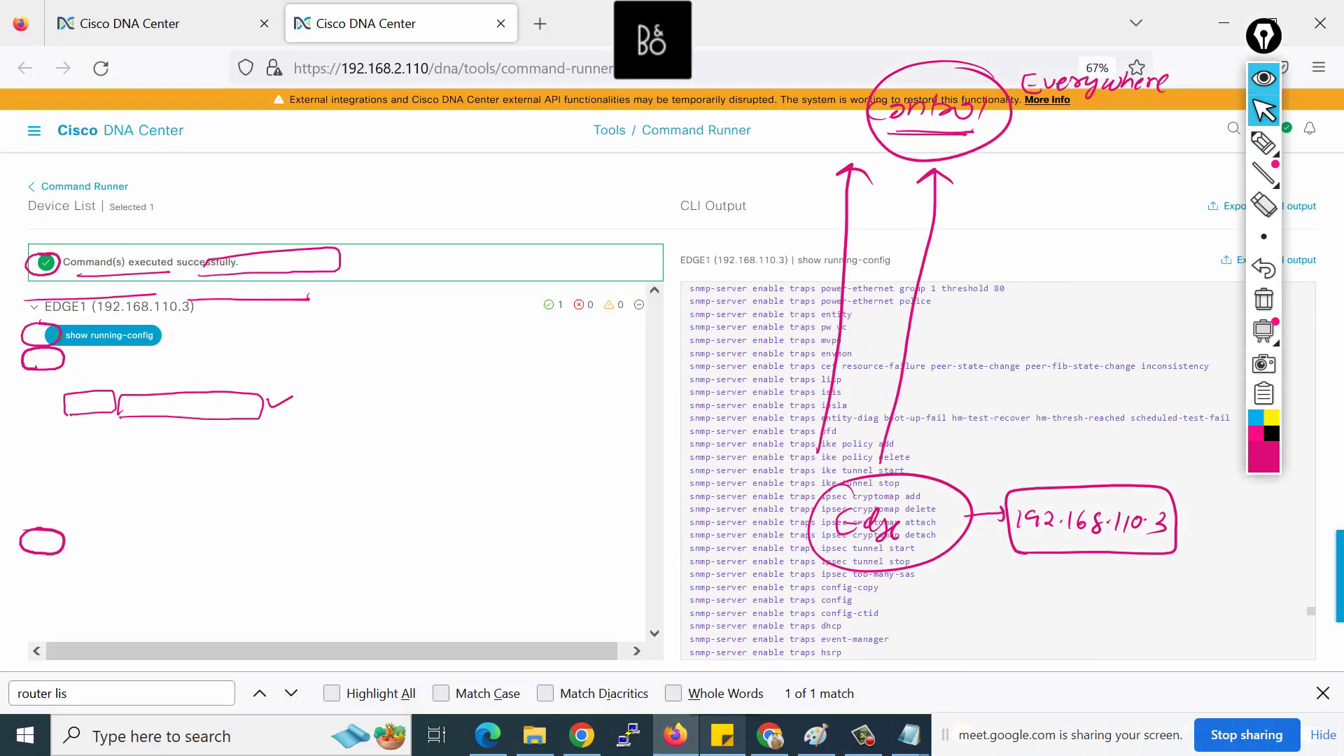
pyautogui.scroll(10, 693, 437)
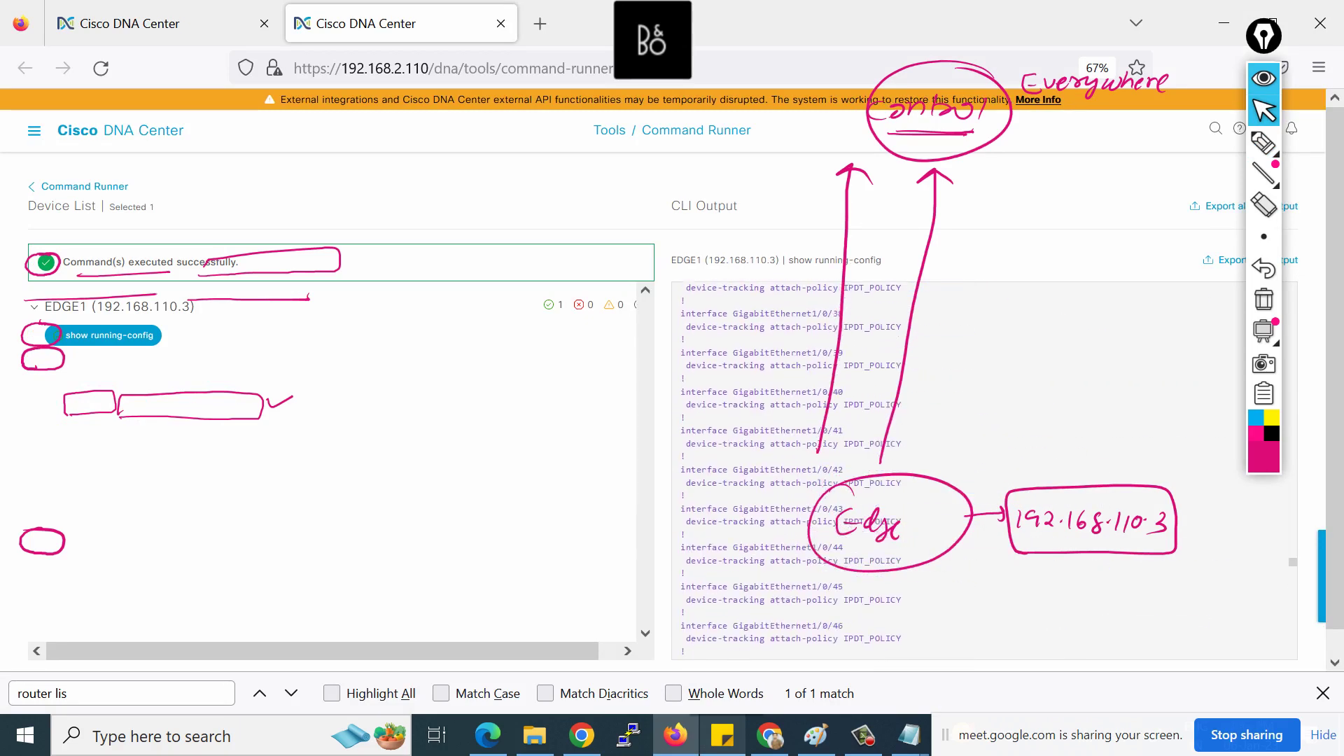
pyautogui.scroll(10, 693, 437)
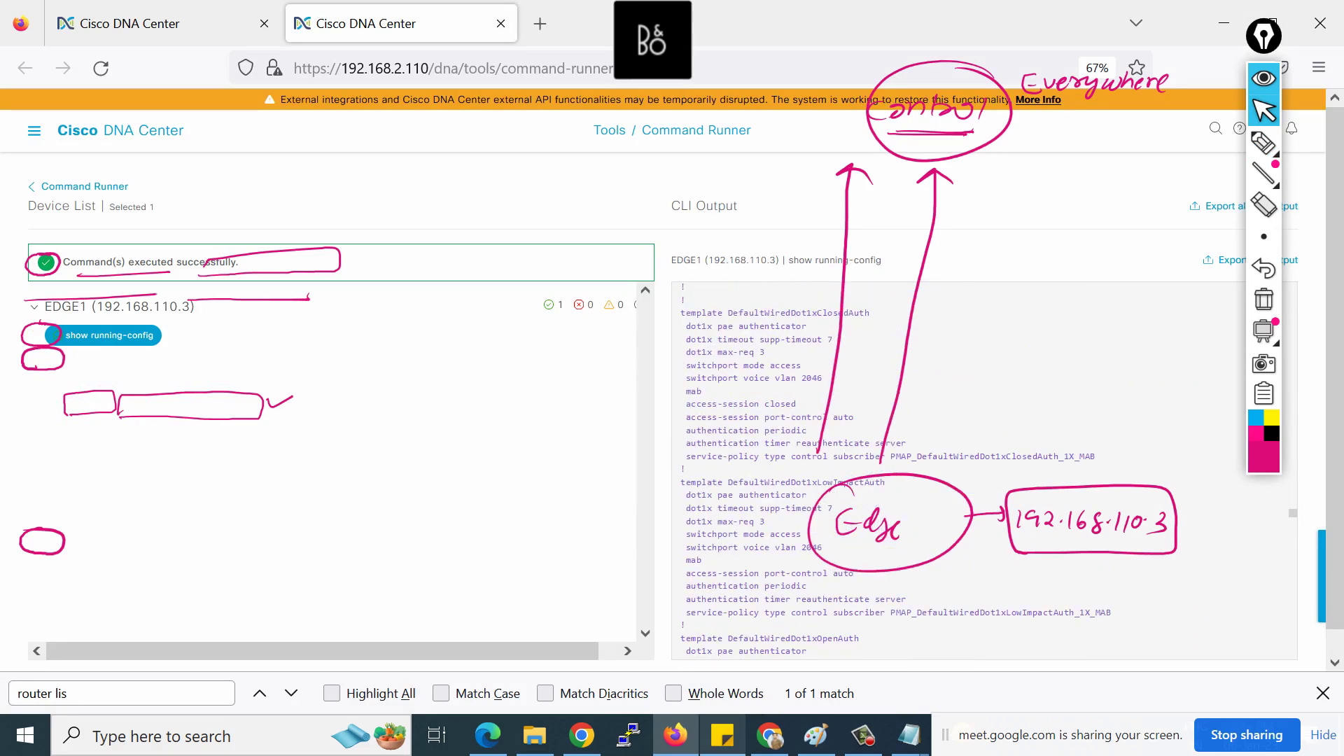
pyautogui.scroll(-5, 980, 469)
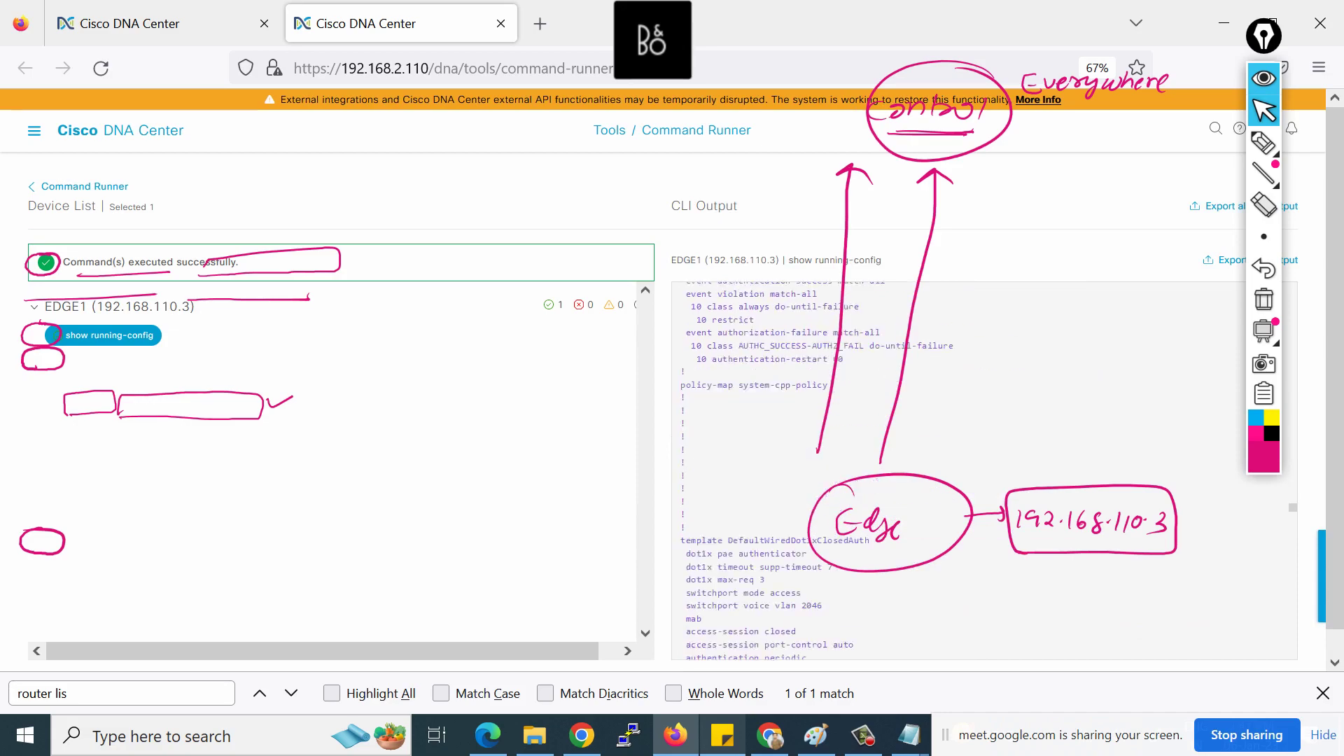
pyautogui.scroll(10, 979, 469)
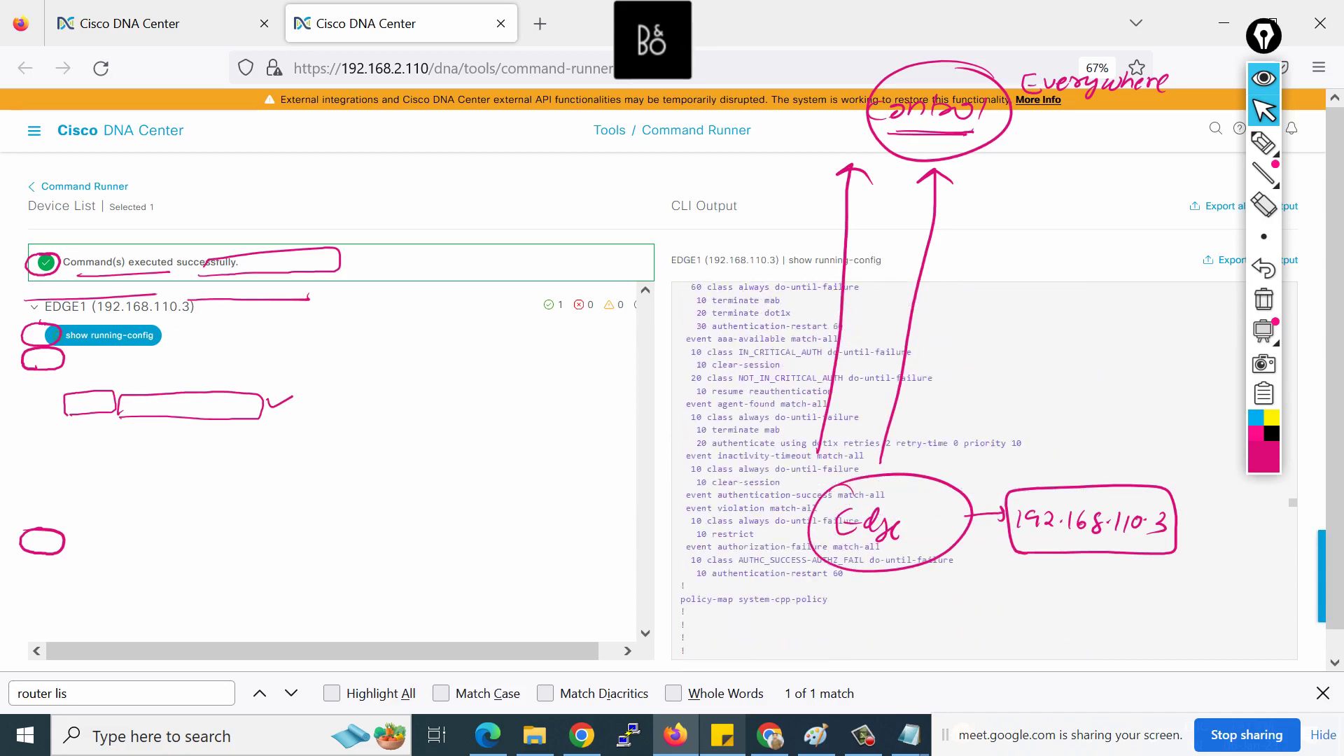
pyautogui.scroll(10, 980, 469)
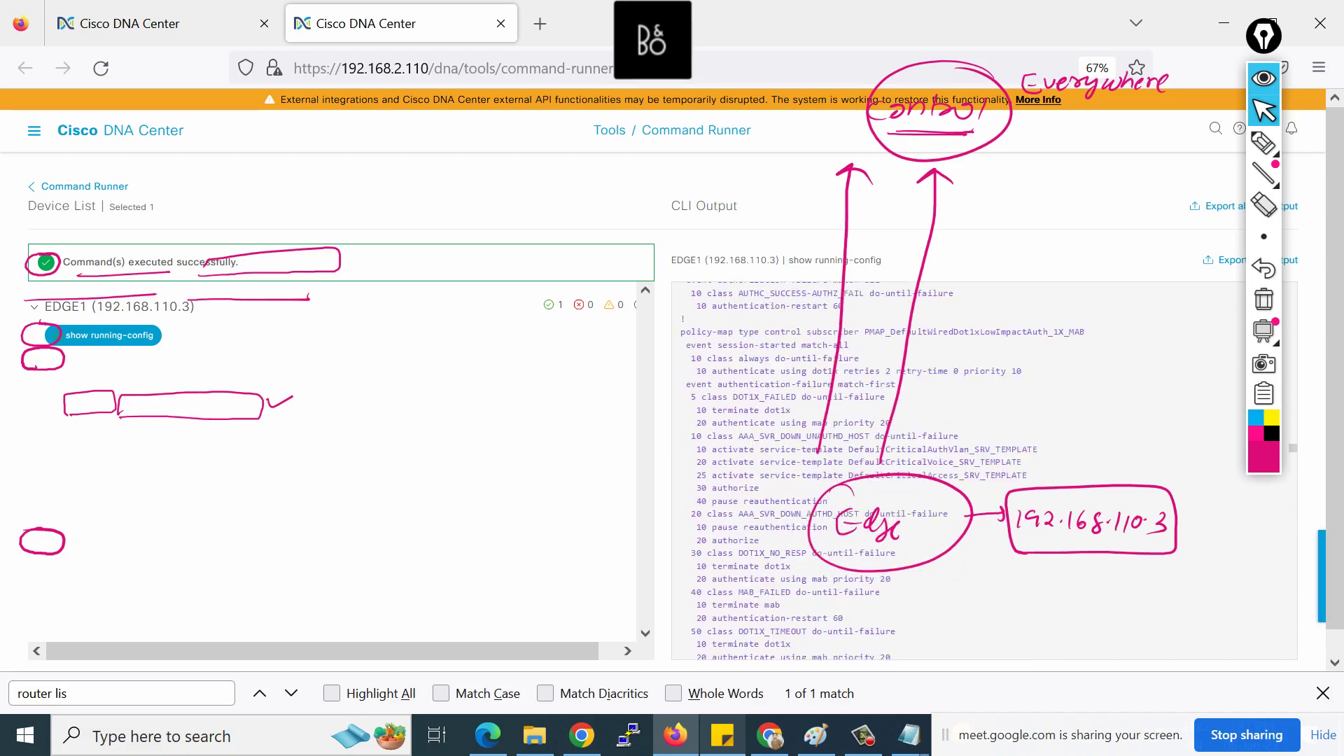
pyautogui.scroll(15, 980, 469)
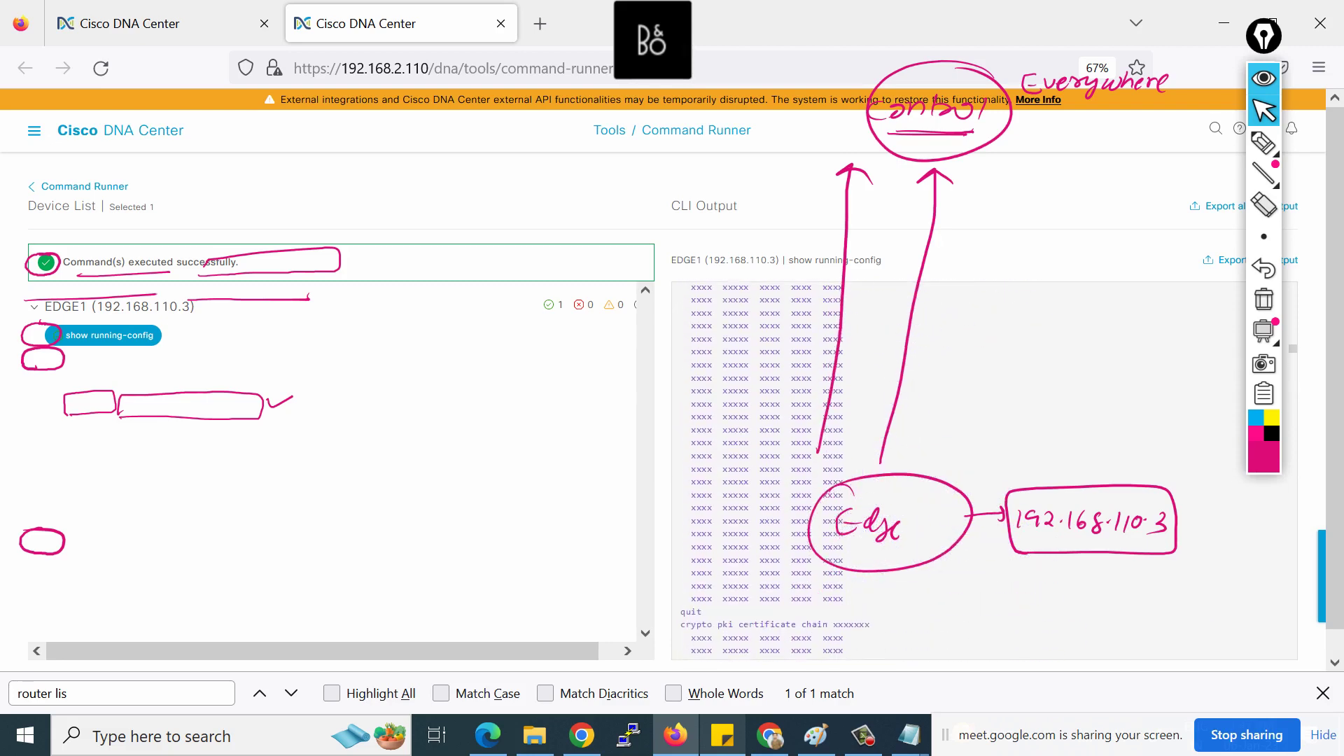
pyautogui.scroll(10, 980, 469)
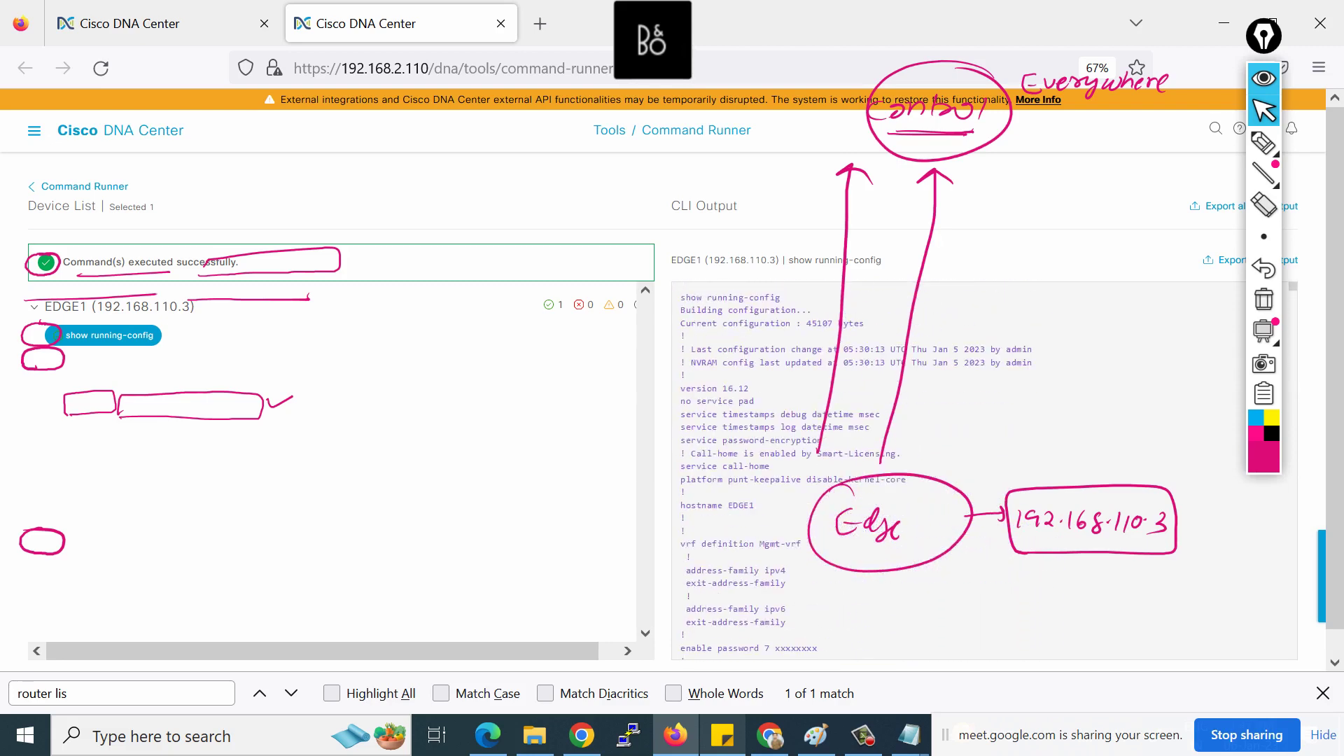
# - Search the running configuration for "interface loopback" and step through the matches to the Loopback0 interface definition
pyautogui.hotkey('ctrl', 'f')
pyautogui.press('BackSpace')
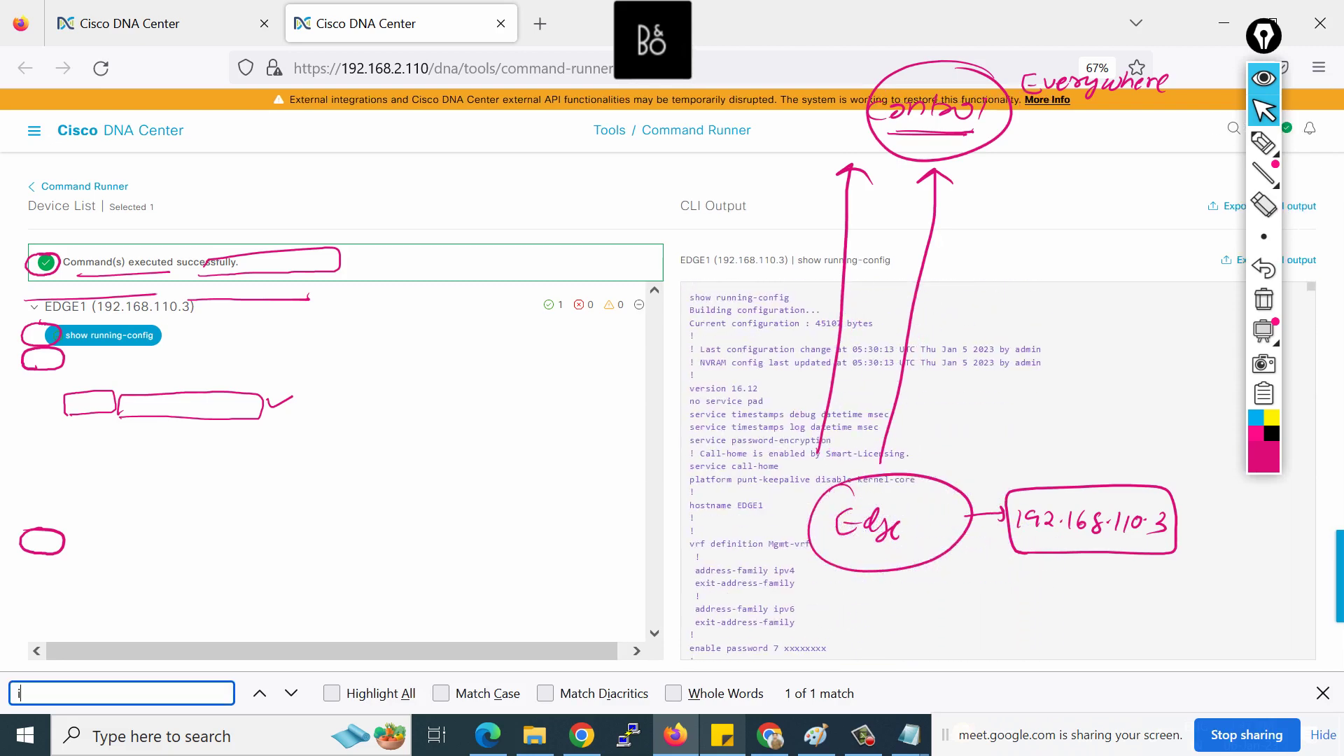
pyautogui.write('interface loo')
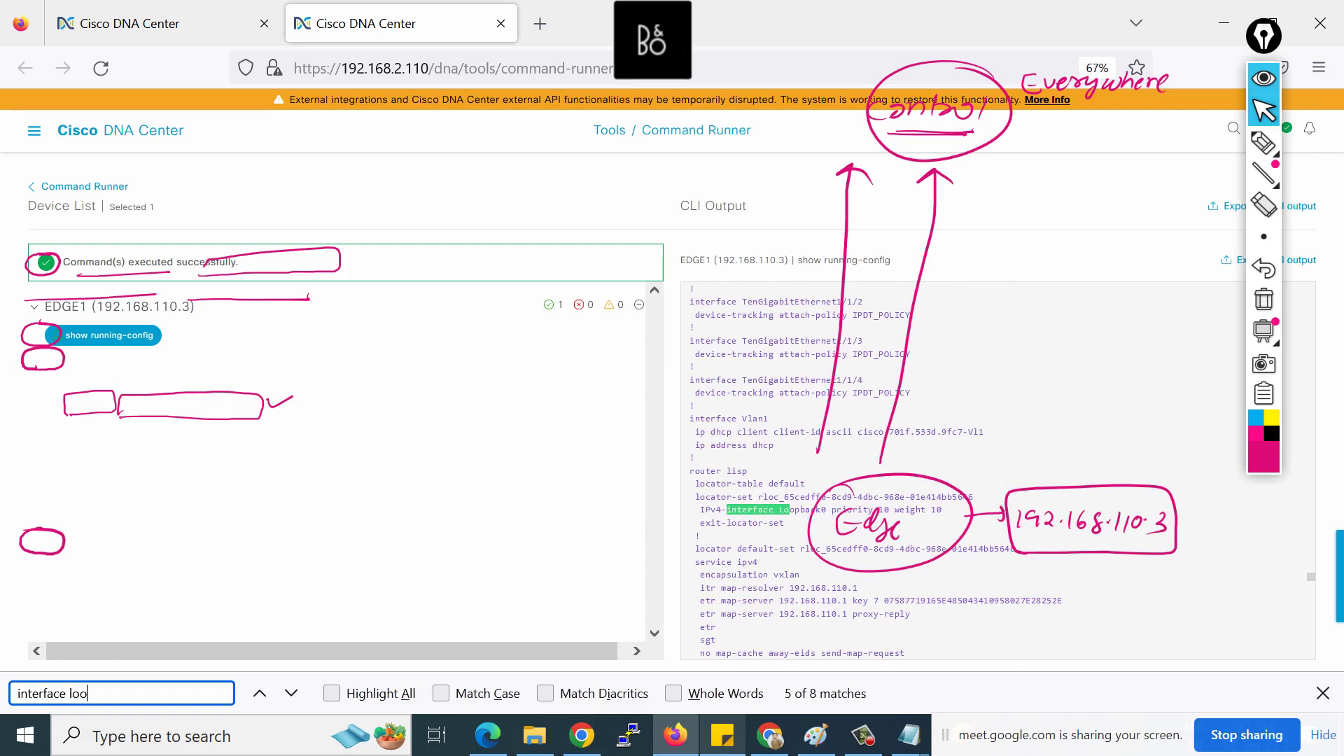
pyautogui.write('pback')
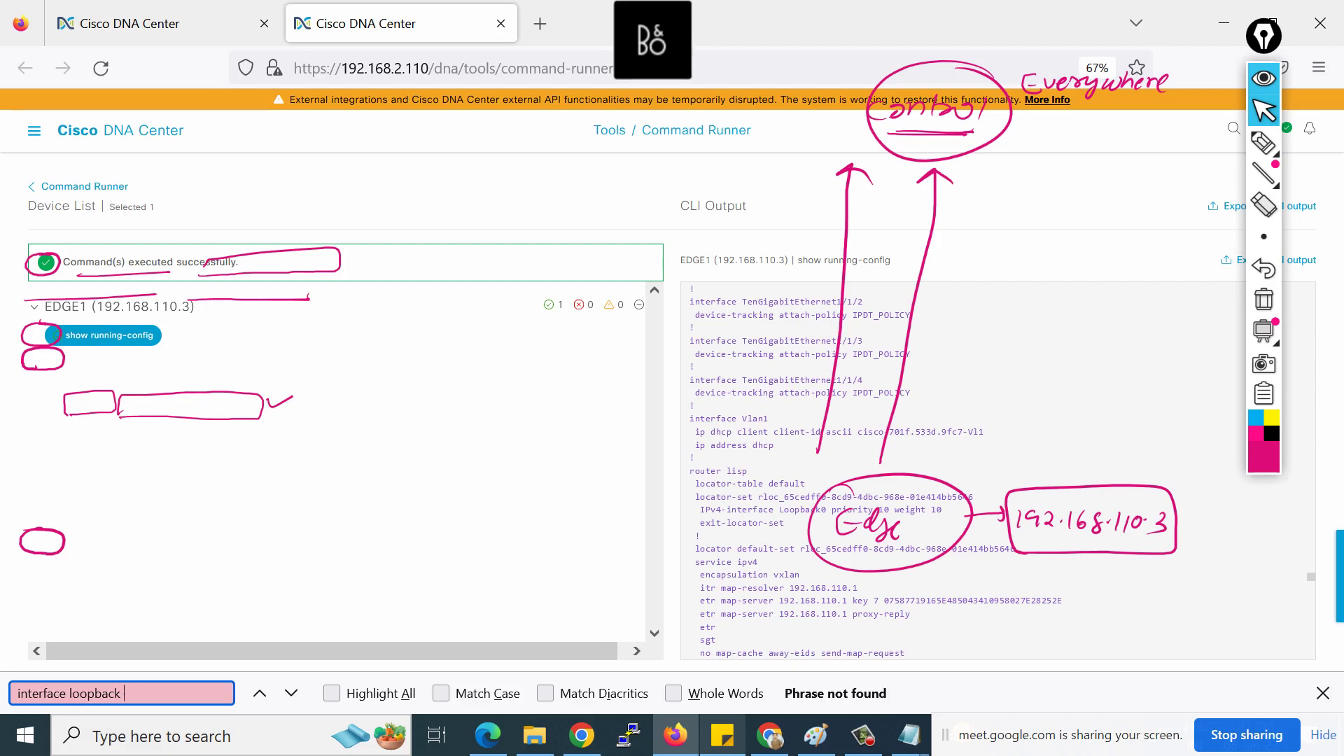
pyautogui.press('BackSpace')
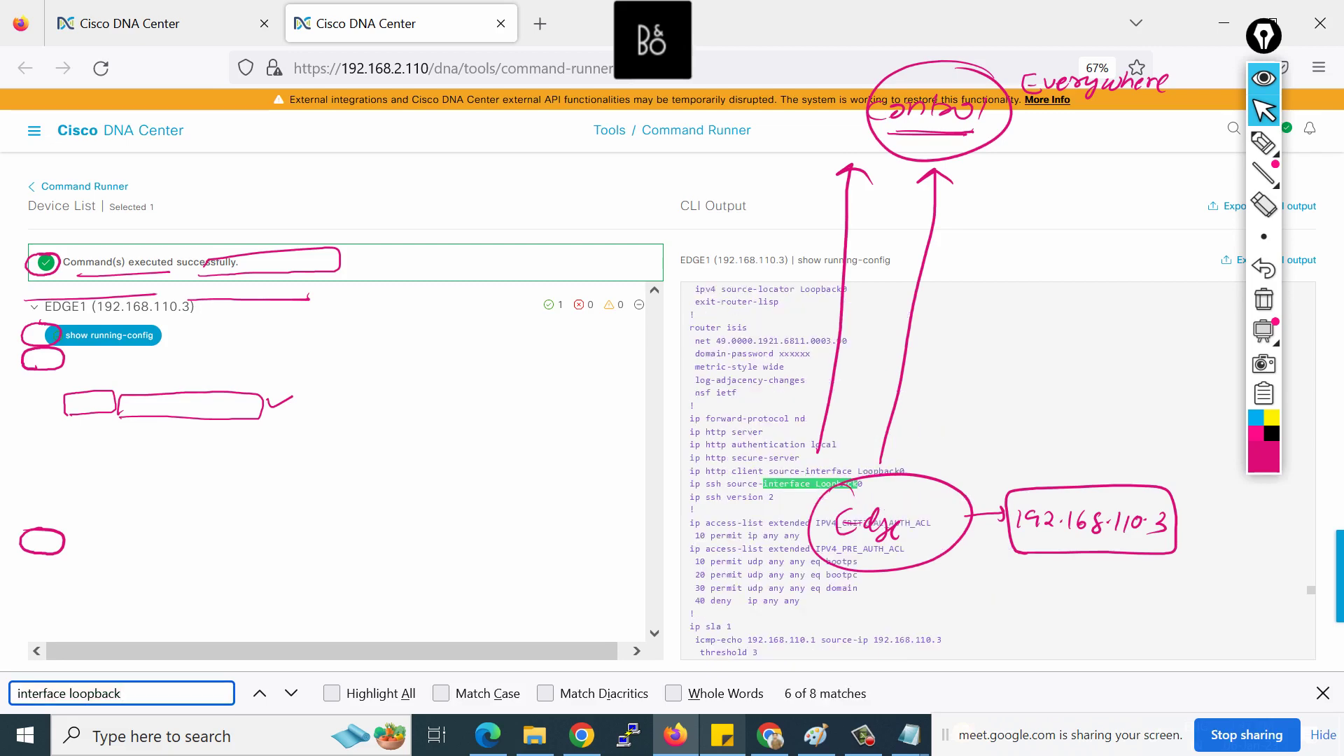
pyautogui.press('Return')
pyautogui.press('Return')
pyautogui.press('Return')
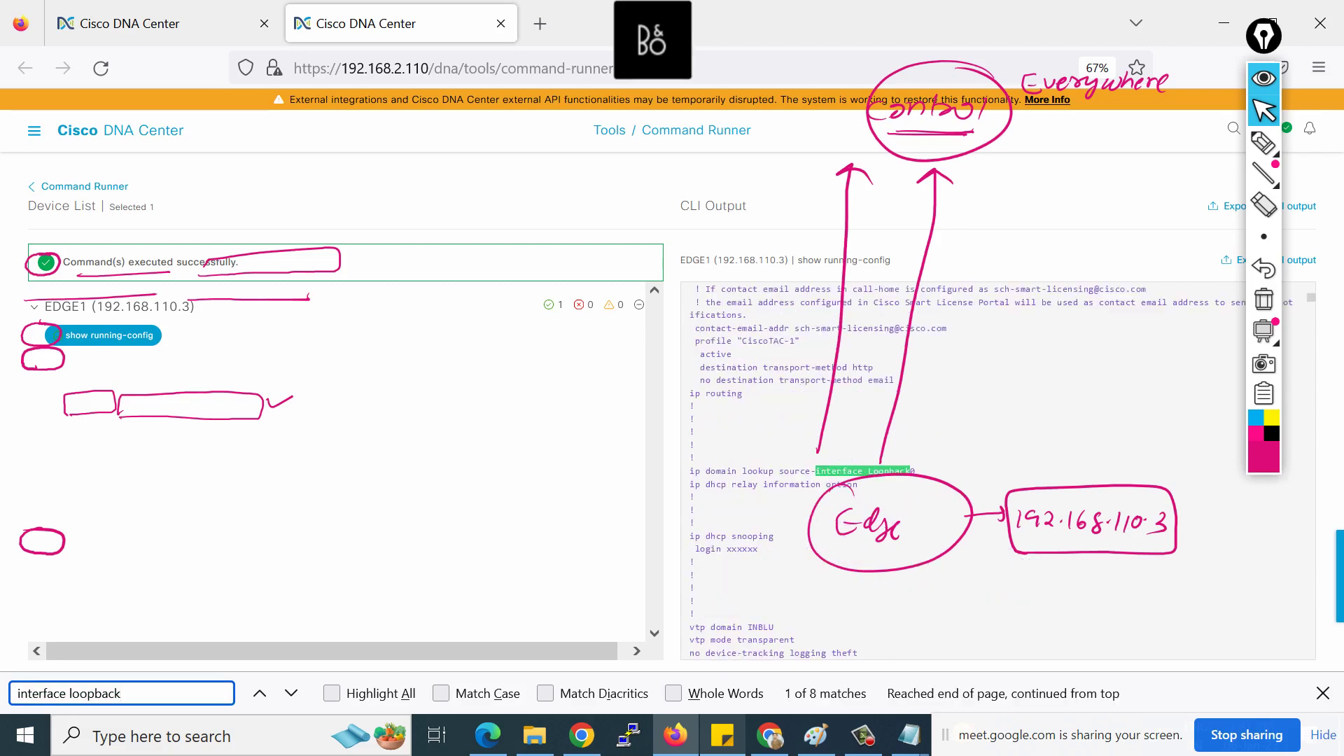
pyautogui.press('Return')
pyautogui.press('Return')
pyautogui.press('Return')
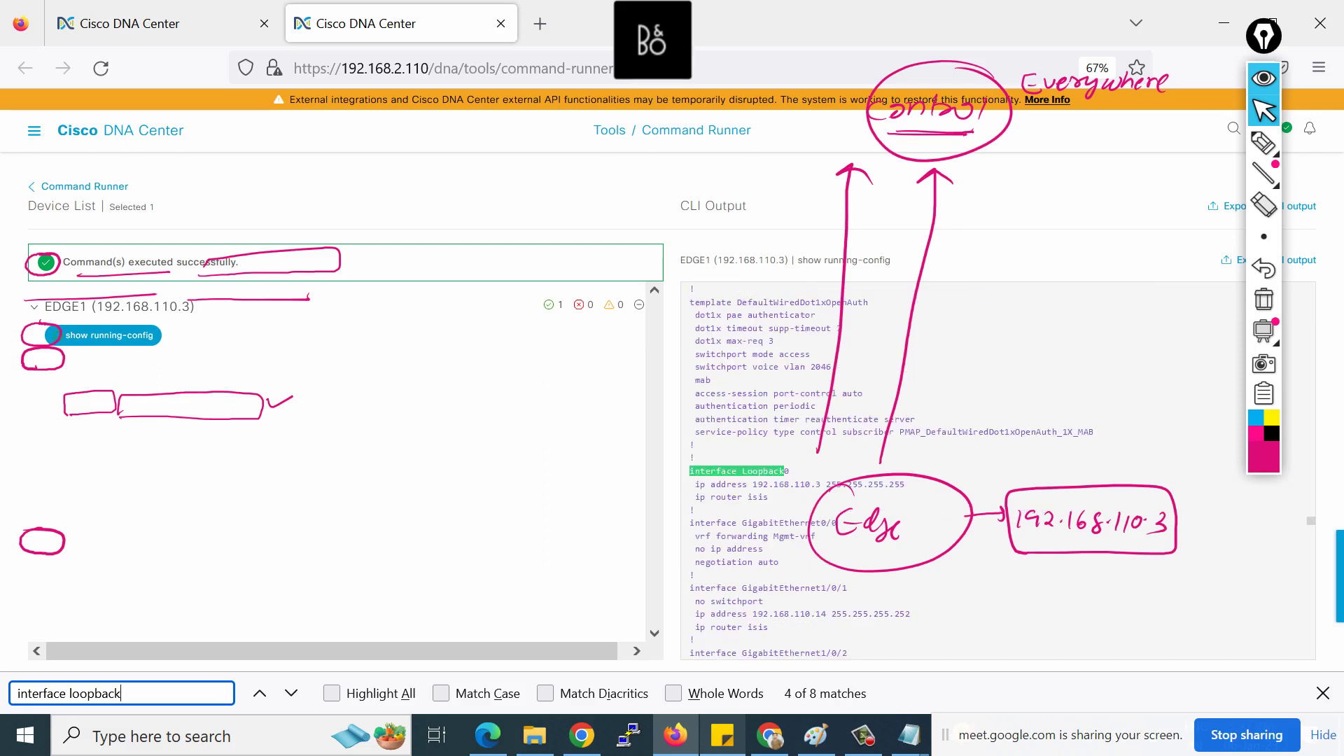
# - Magnify the Loopback0 interface block and highlight its "ip address 192.168.110.3" entry
pyautogui.scroll(-1, 889, 469)
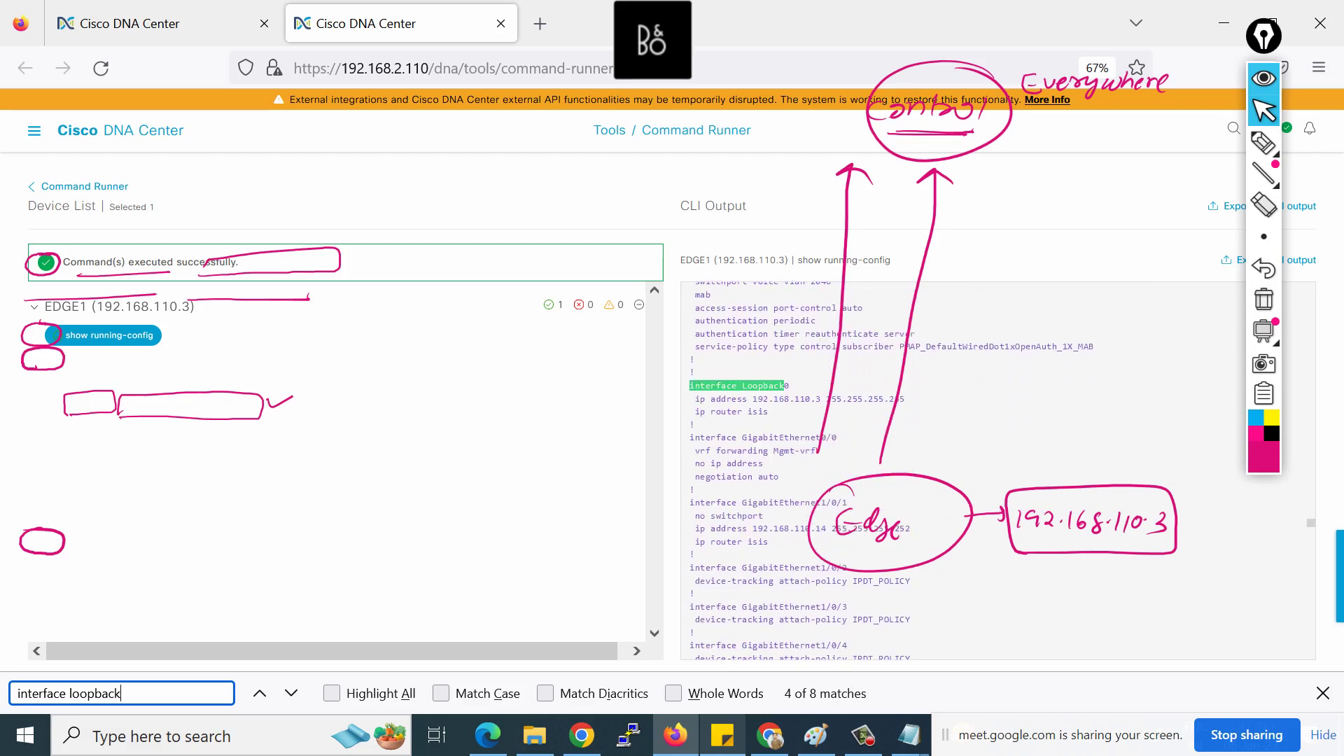
pyautogui.moveTo(689, 386); pyautogui.dragTo(879, 399)
pyautogui.scroll(5, 880, 392)
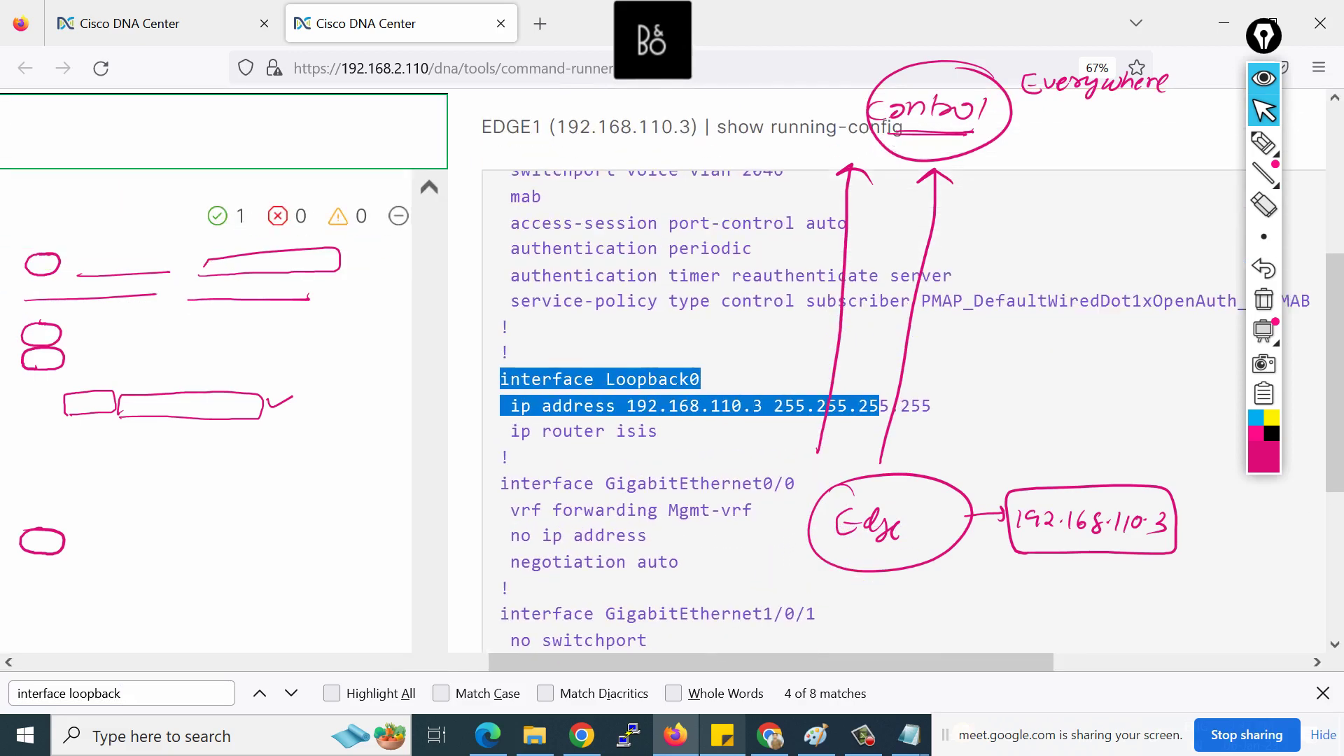
pyautogui.click(880, 393)
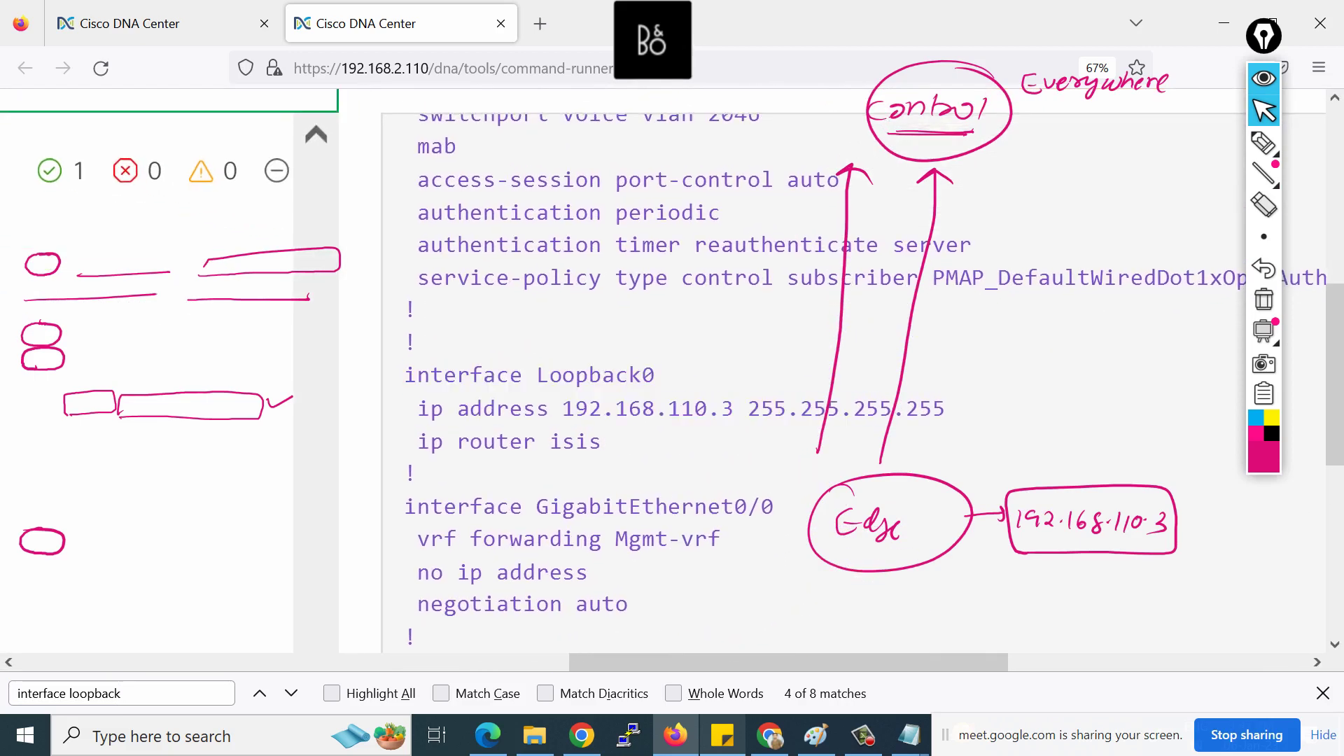
pyautogui.moveTo(418, 408); pyautogui.dragTo(735, 408)
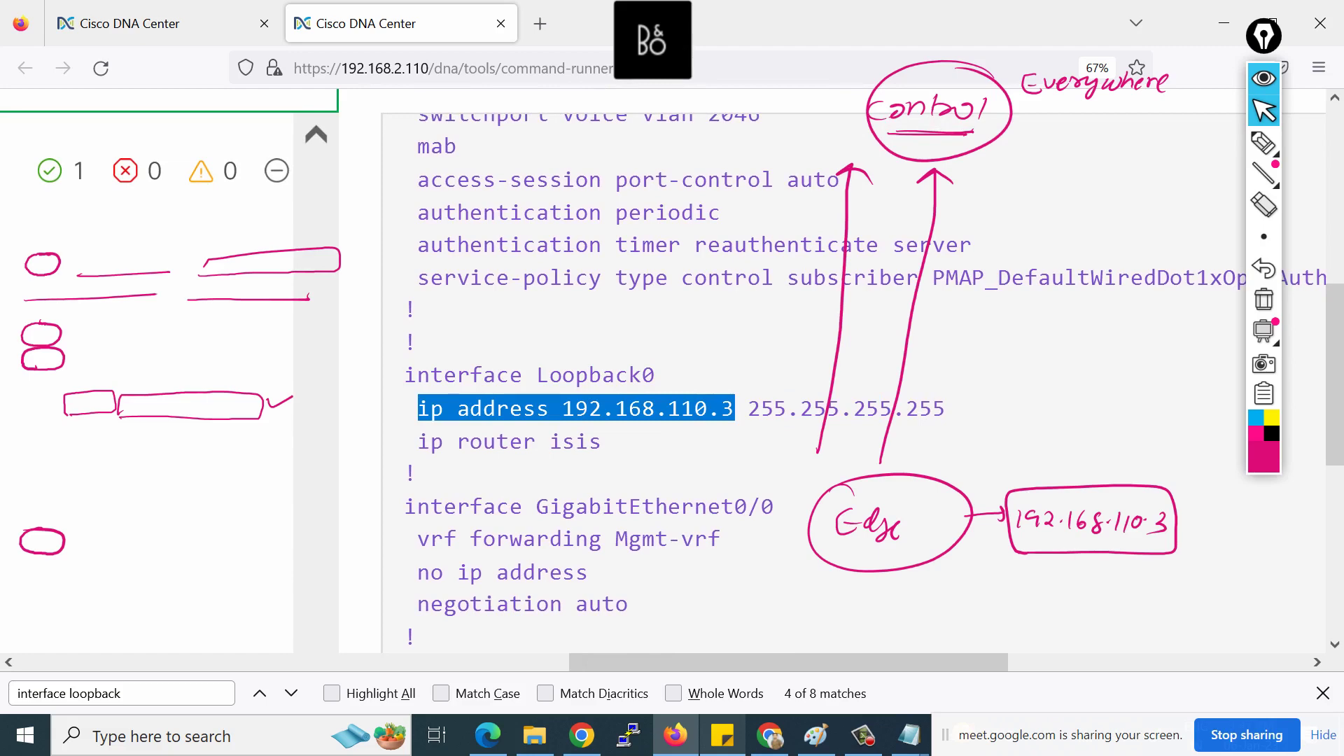
pyautogui.scroll(-5, 849, 393)
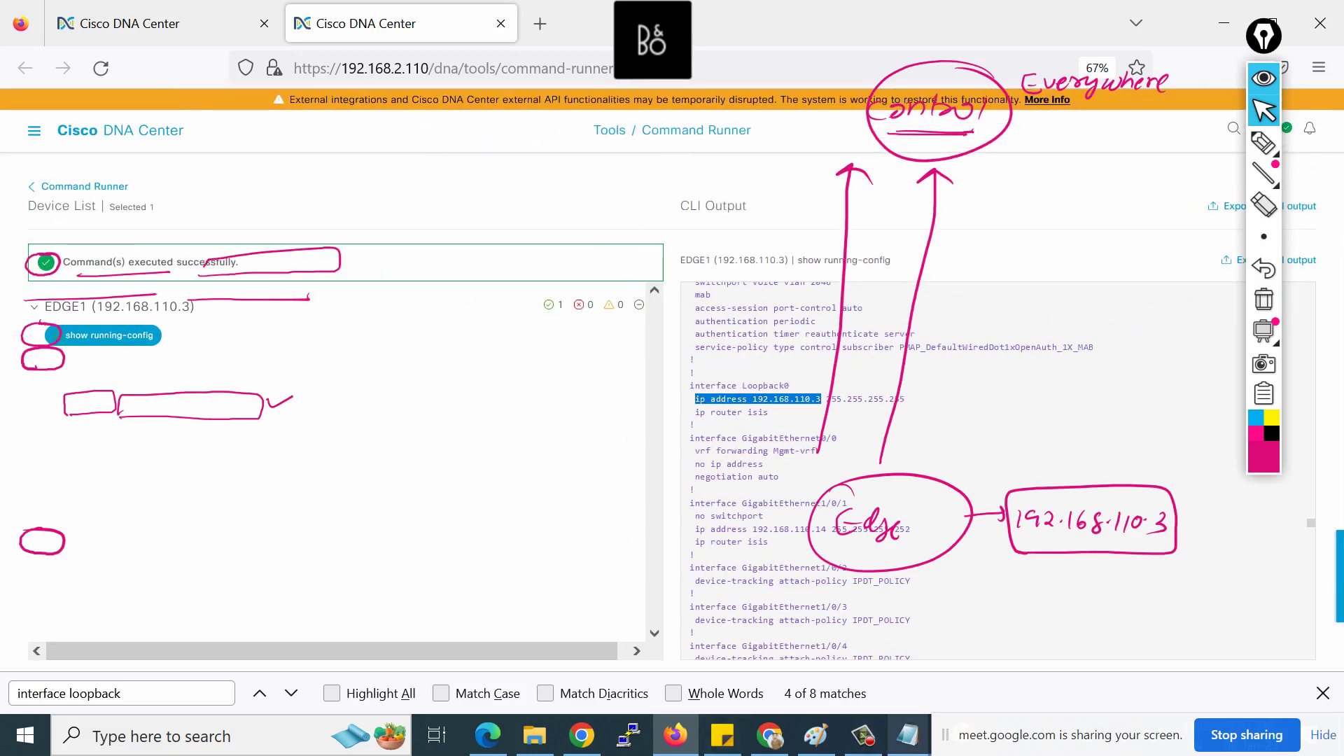
# - Return to the untitled Notepad configuration, underline IPv4-interface, circle Loopback0, and add a circled tick mark below it
pyautogui.moveTo(907, 735)
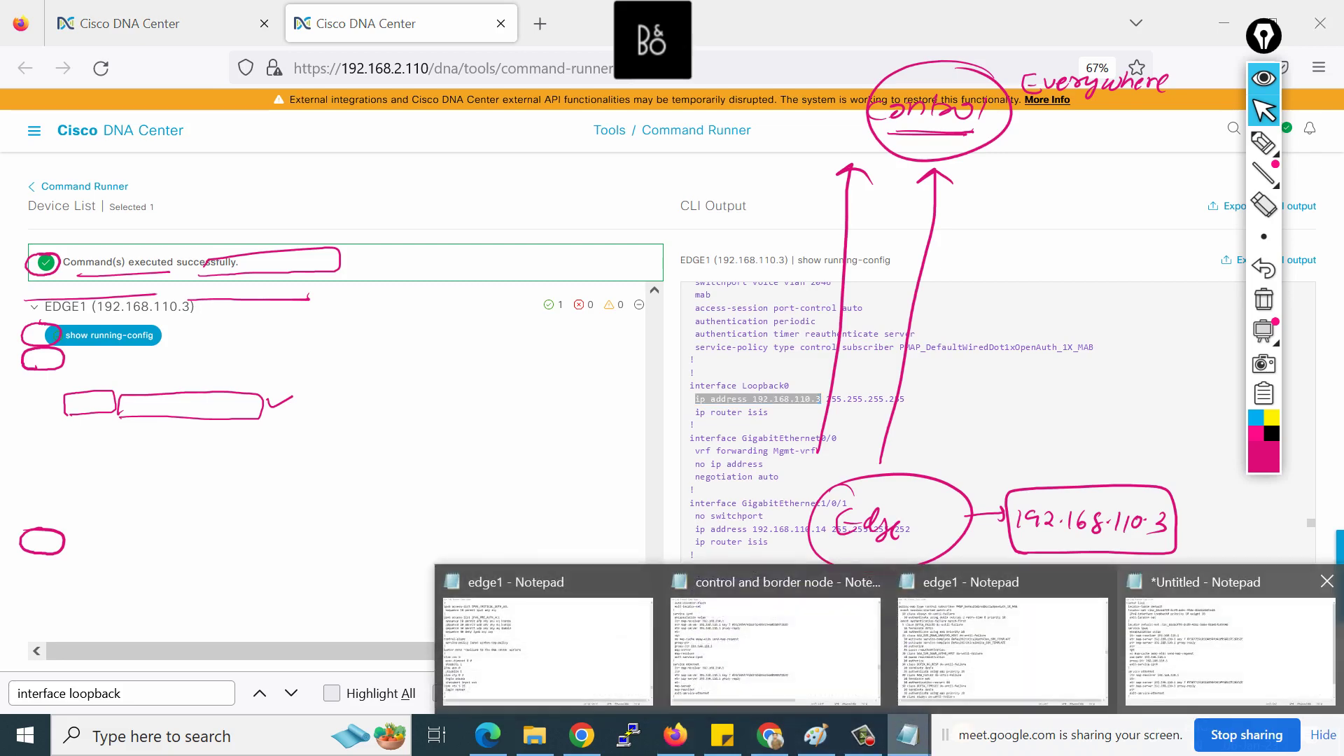
pyautogui.click(1225, 637)
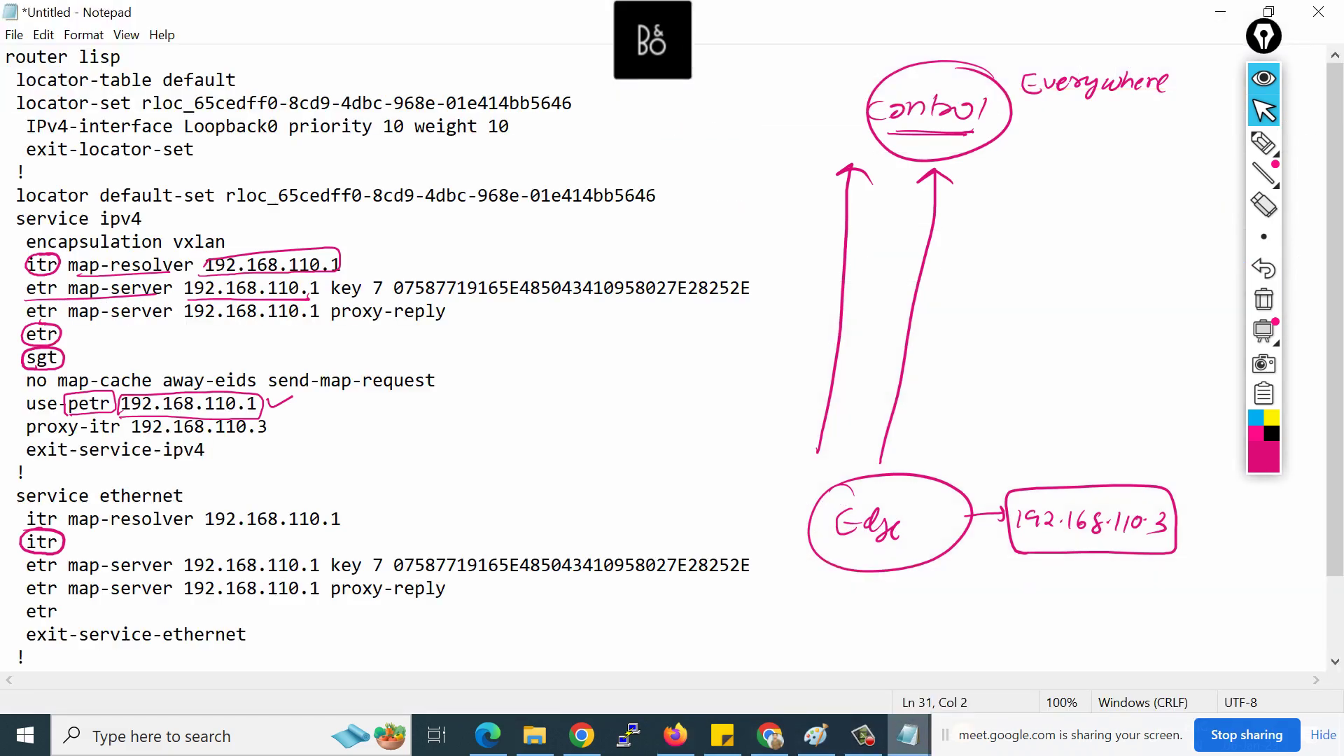
pyautogui.click(1263, 143)
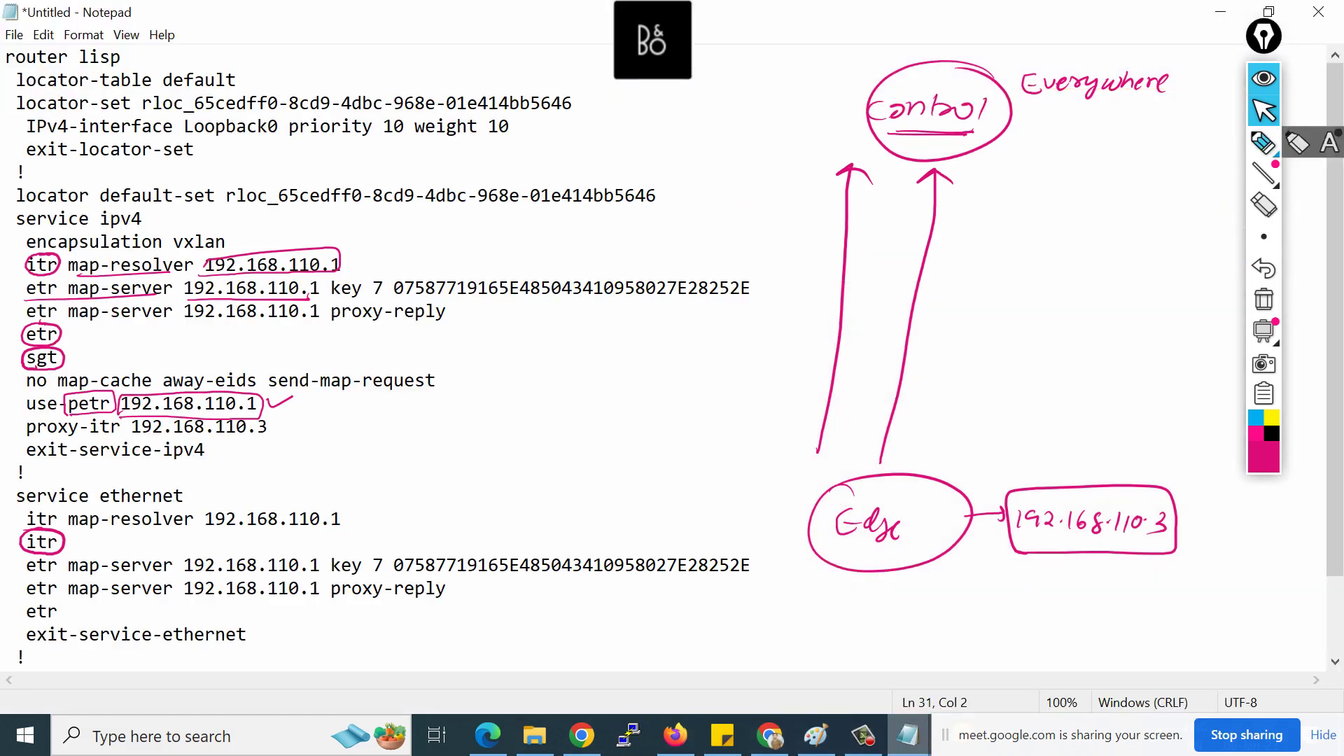
pyautogui.moveTo(25, 138); pyautogui.dragTo(98, 136)
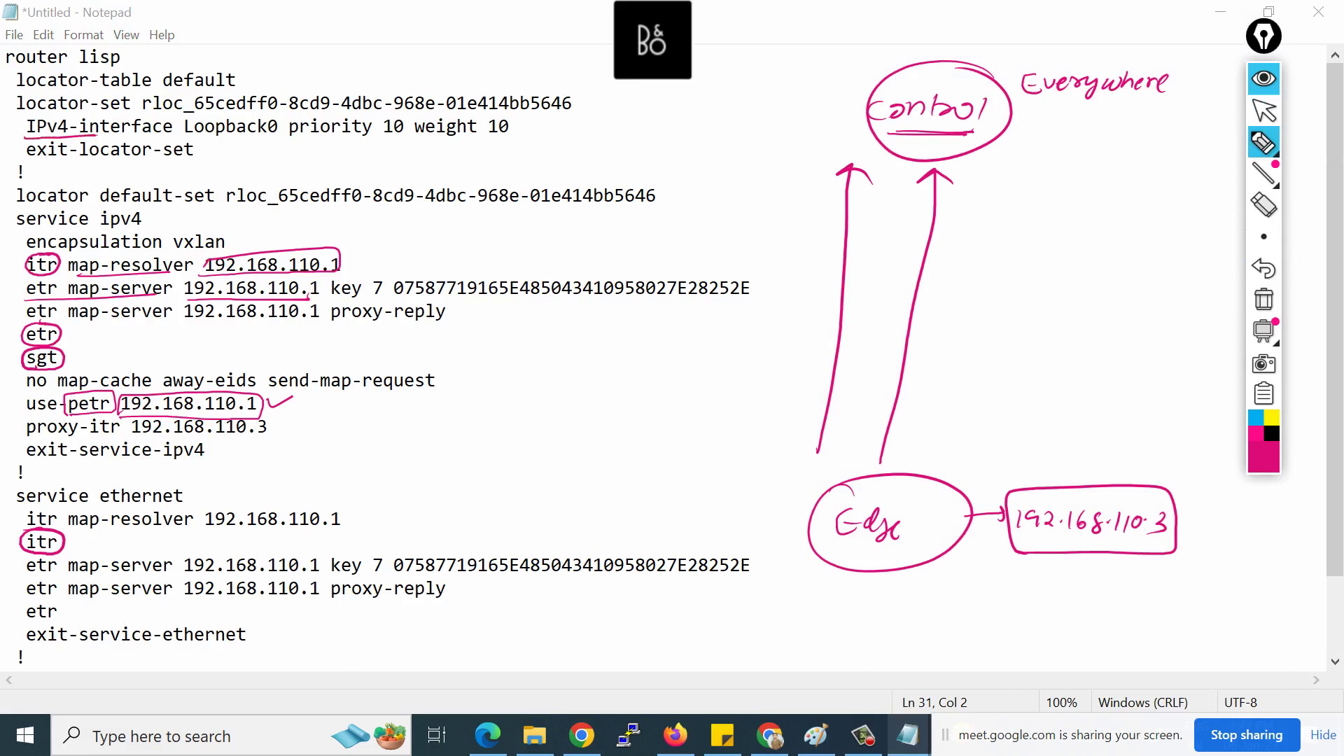
pyautogui.moveTo(234, 112)
pyautogui.mouseDown()
pyautogui.moveTo(181, 128)
pyautogui.moveTo(253, 140)
pyautogui.moveTo(238, 111)
pyautogui.moveTo(221, 112)
pyautogui.moveTo(286, 146)
pyautogui.mouseUp()
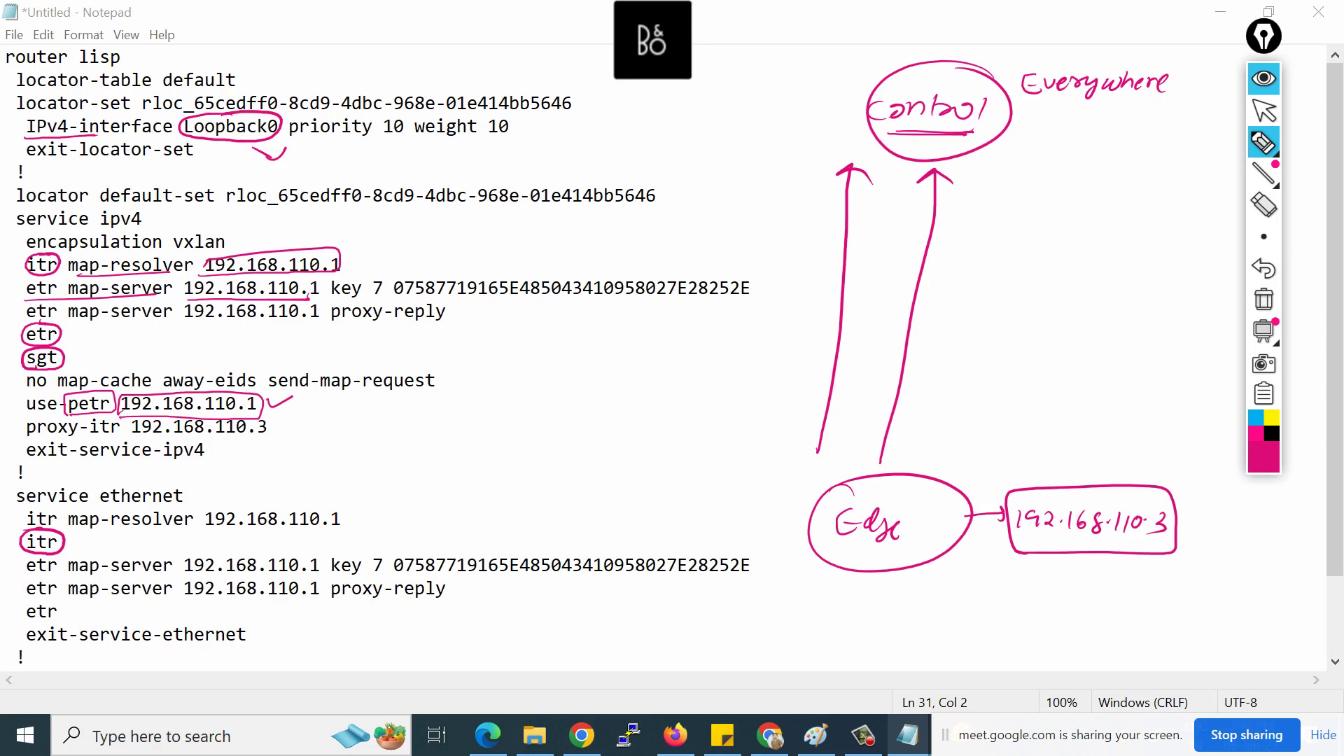
pyautogui.moveTo(267, 142)
pyautogui.mouseDown()
pyautogui.moveTo(298, 144)
pyautogui.moveTo(269, 137)
pyautogui.mouseUp()
# - Switch the annotation tool back to the pointer, clear all annotations, and minimize Notepad
pyautogui.click(1264, 111)
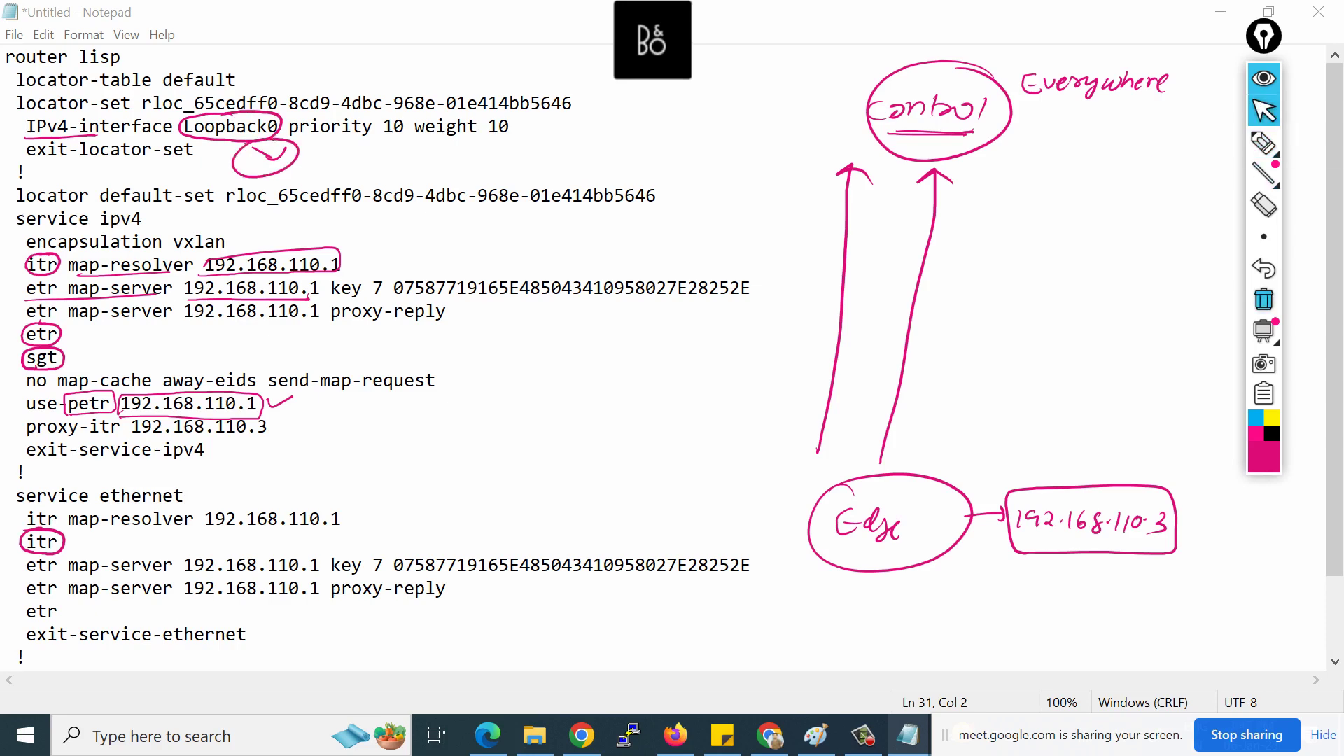
pyautogui.click(1264, 299)
pyautogui.click(1220, 12)
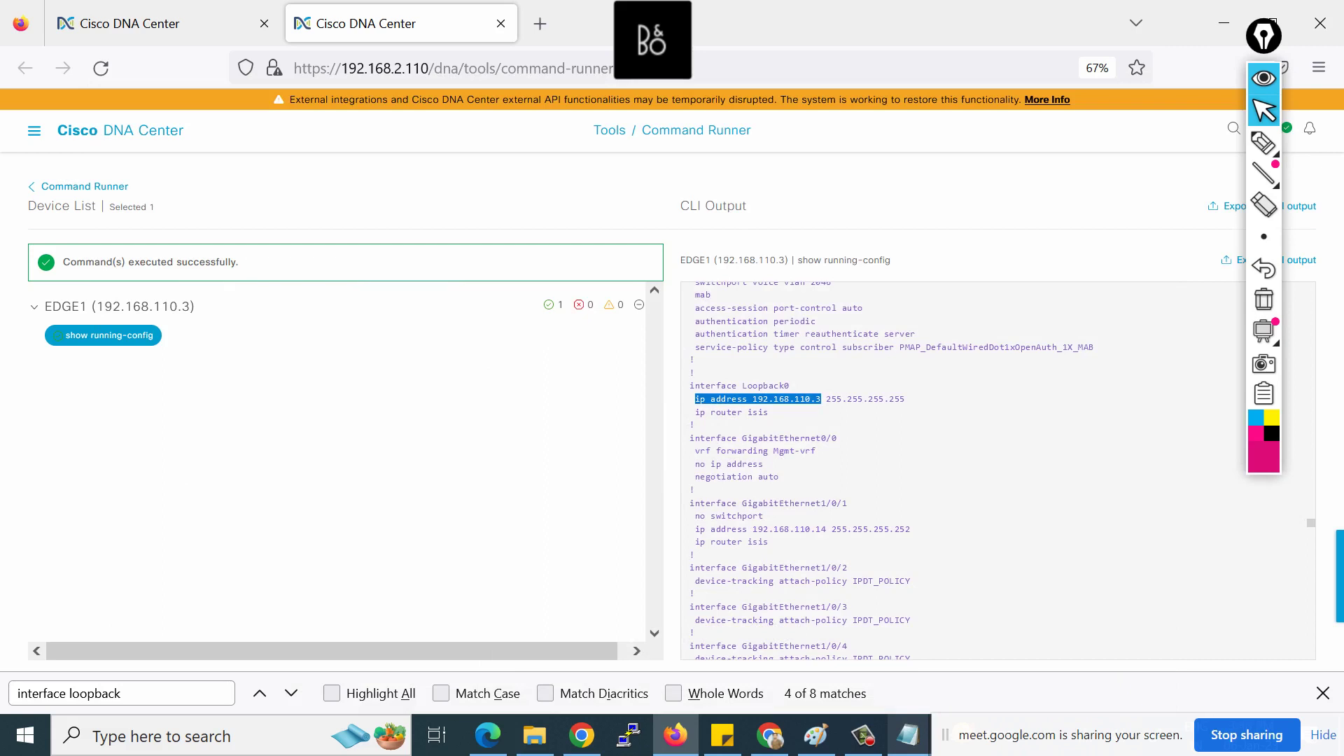
# - Go to the SD-Access fabric sites in Cisco DNA Center and open the site with four fabric devices
pyautogui.moveTo(1264, 331)
pyautogui.click(33, 130)
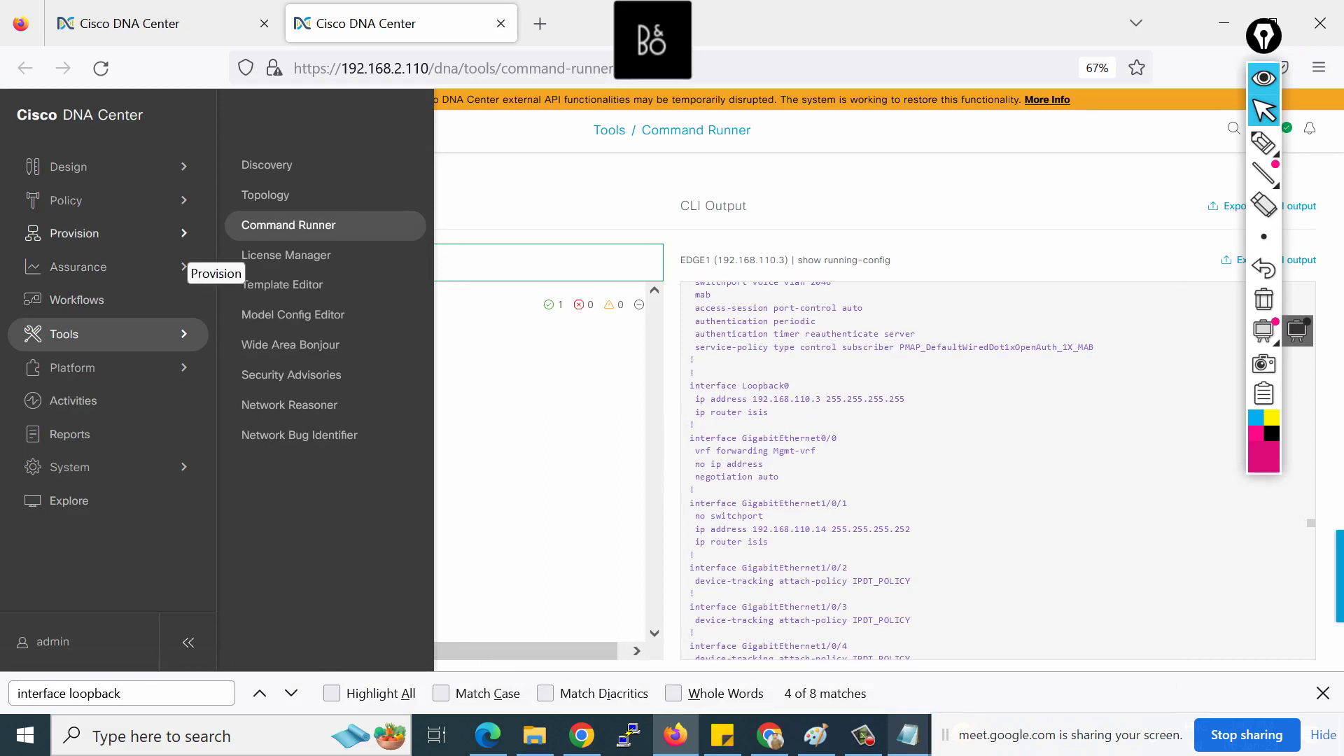
pyautogui.moveTo(180, 245)
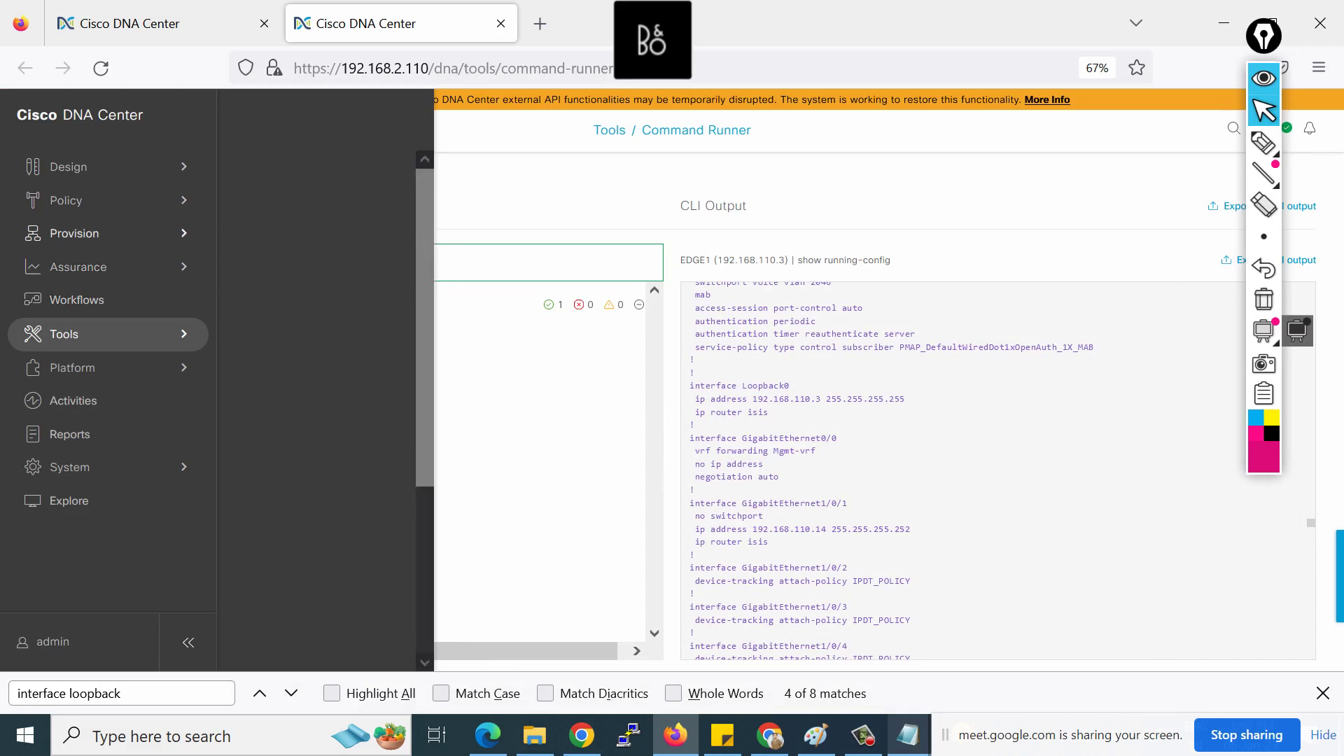
pyautogui.click(289, 306)
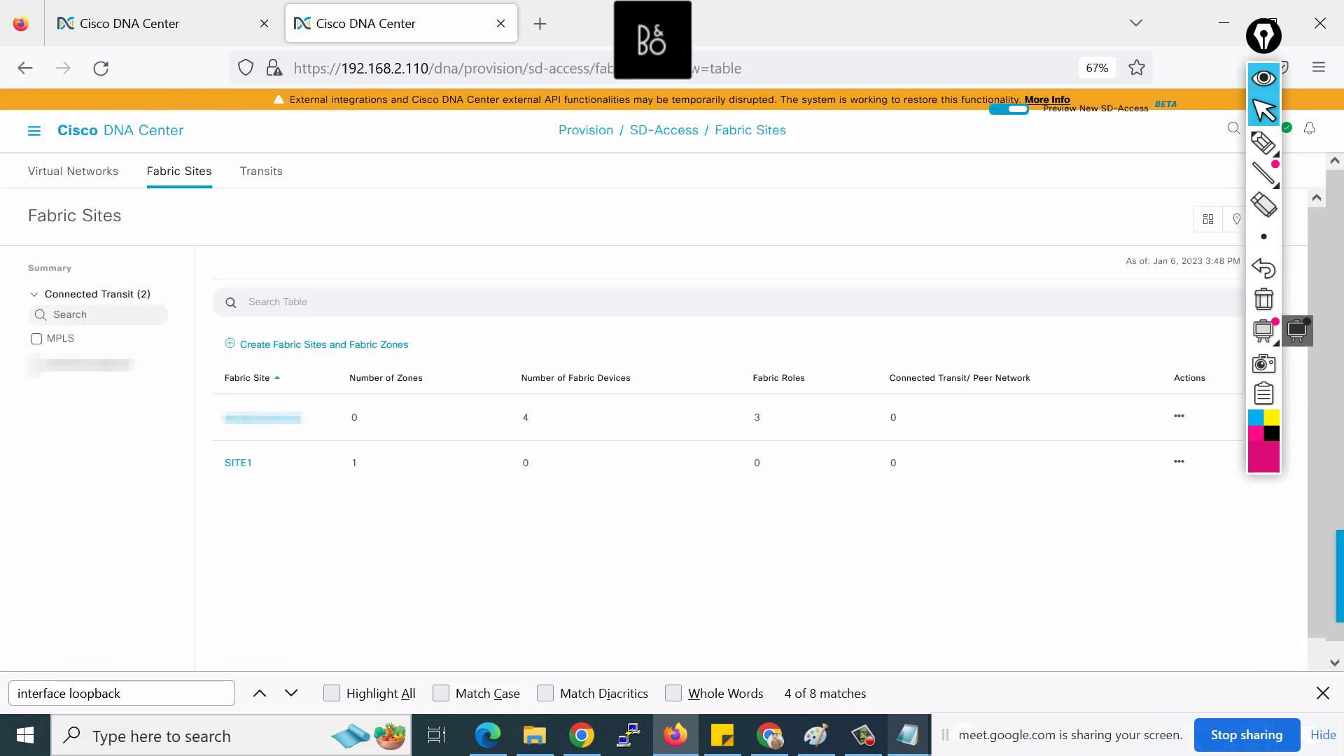
pyautogui.click(263, 418)
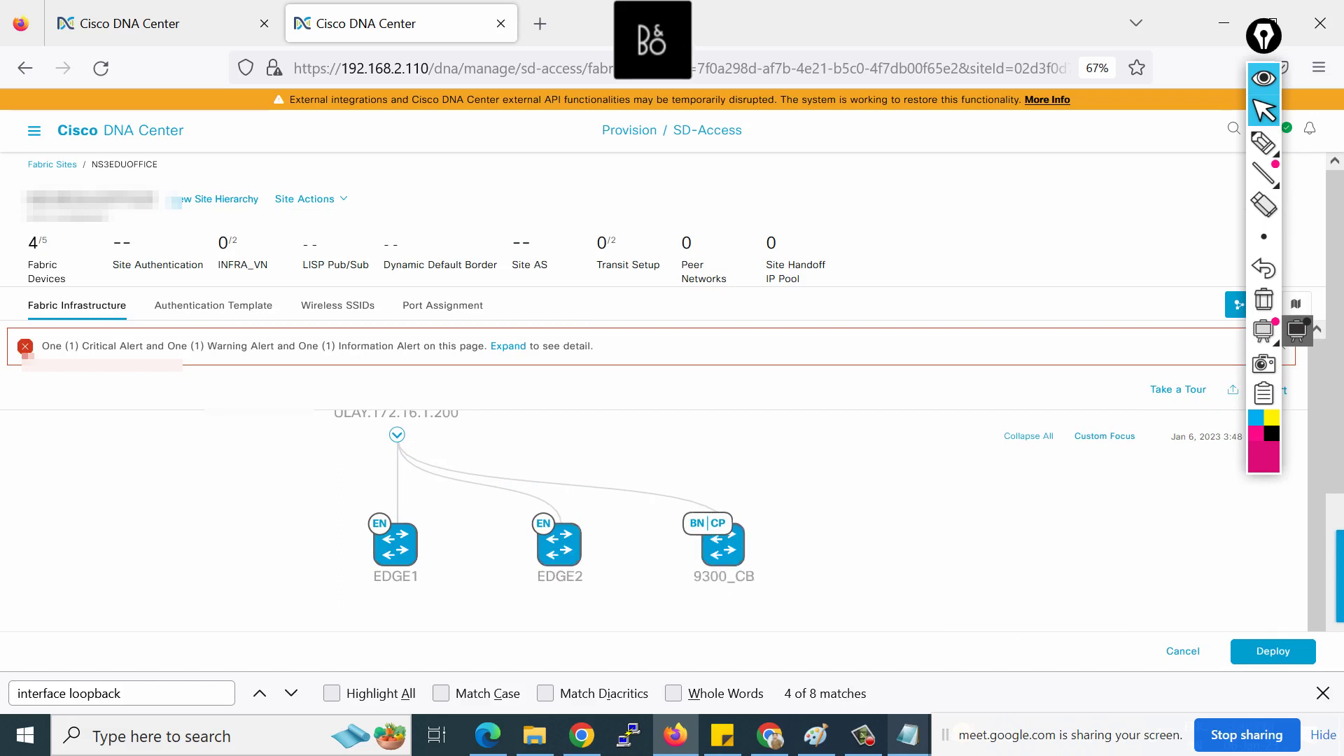
# - Rearrange the fabric topology with ULAY.172.16.1.200 below 9300_CB, EDGE1 to the left of ULAY.172.16.1.200, and EDGE2 at its lower right
pyautogui.scroll(-3, 672, 367)
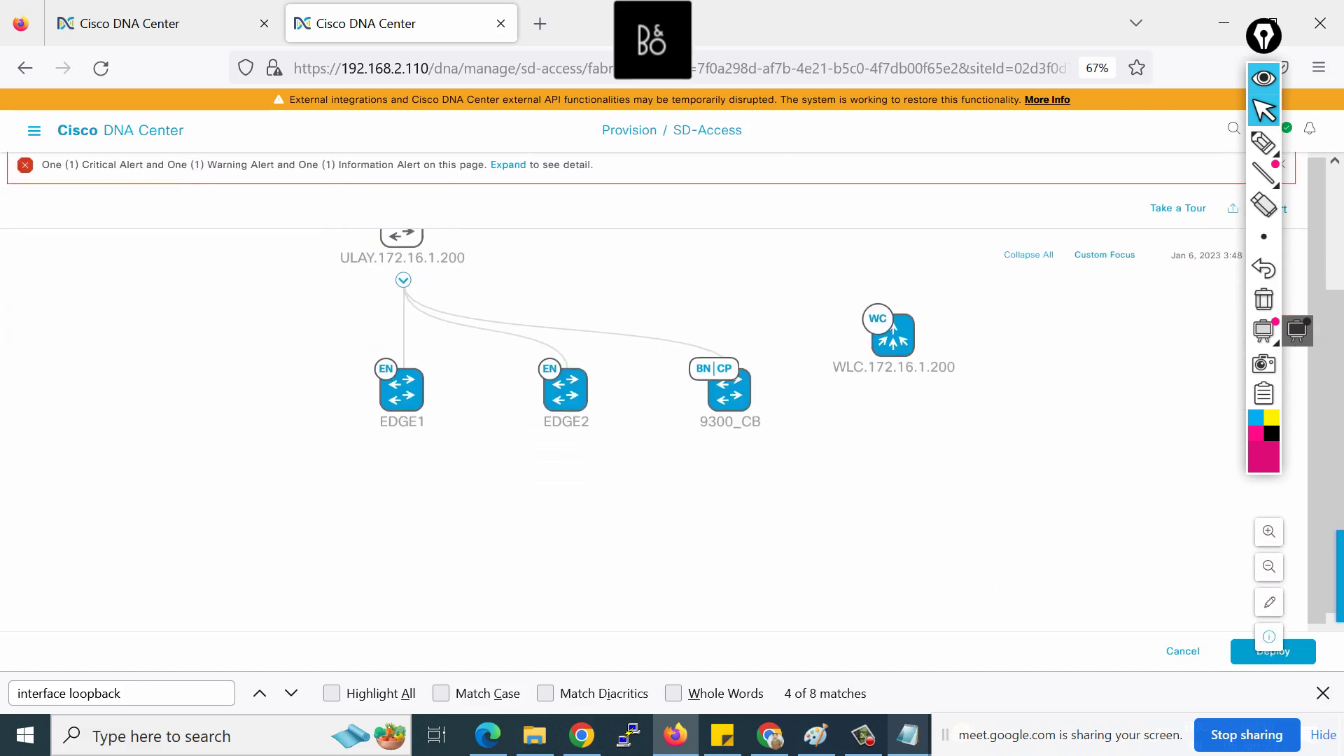
pyautogui.scroll(2, 672, 412)
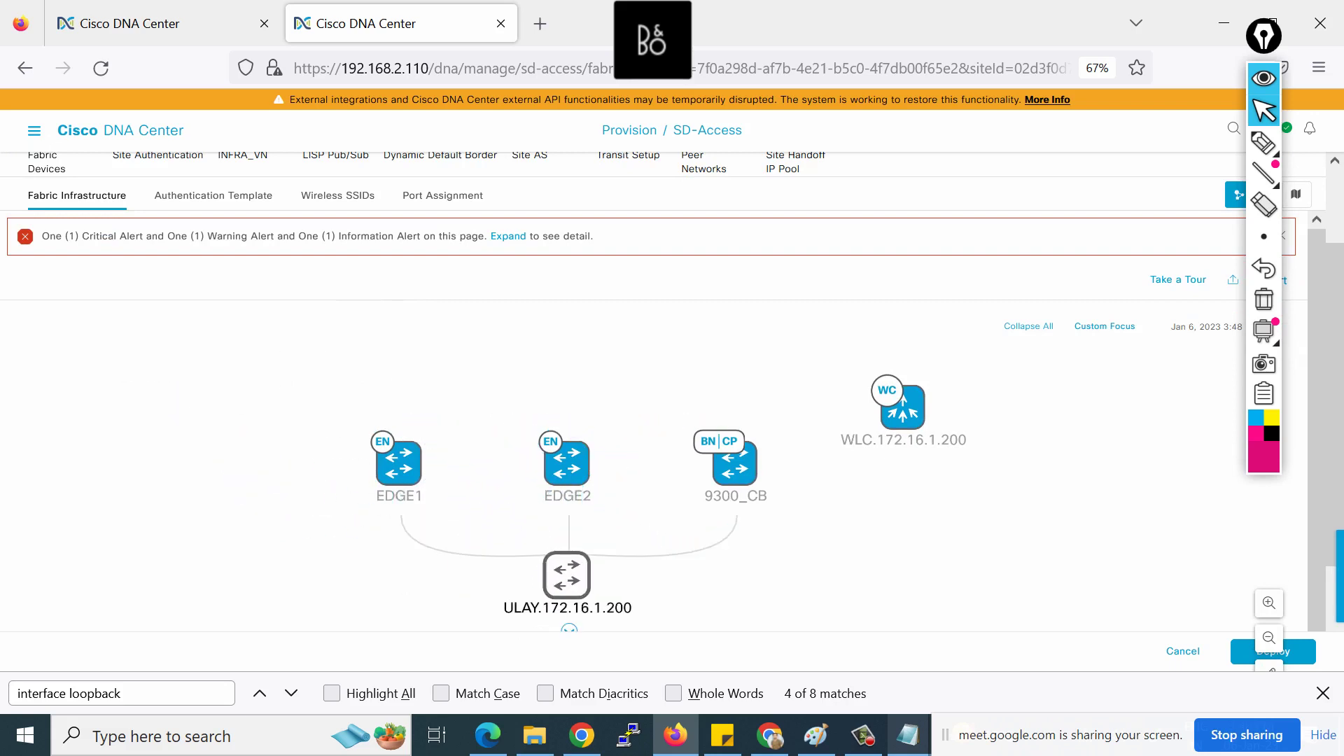
pyautogui.scroll(-2, 672, 411)
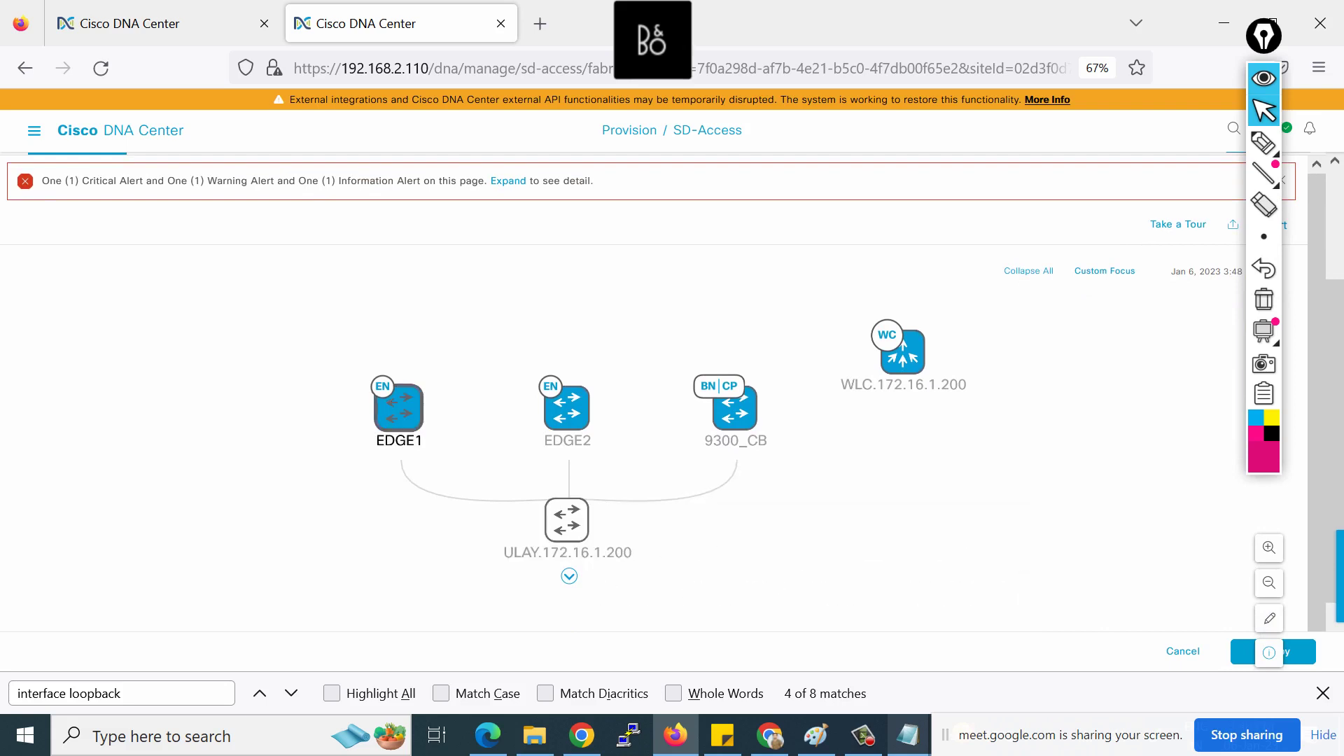
pyautogui.moveTo(399, 409); pyautogui.dragTo(342, 520)
pyautogui.moveTo(567, 410); pyautogui.dragTo(675, 574)
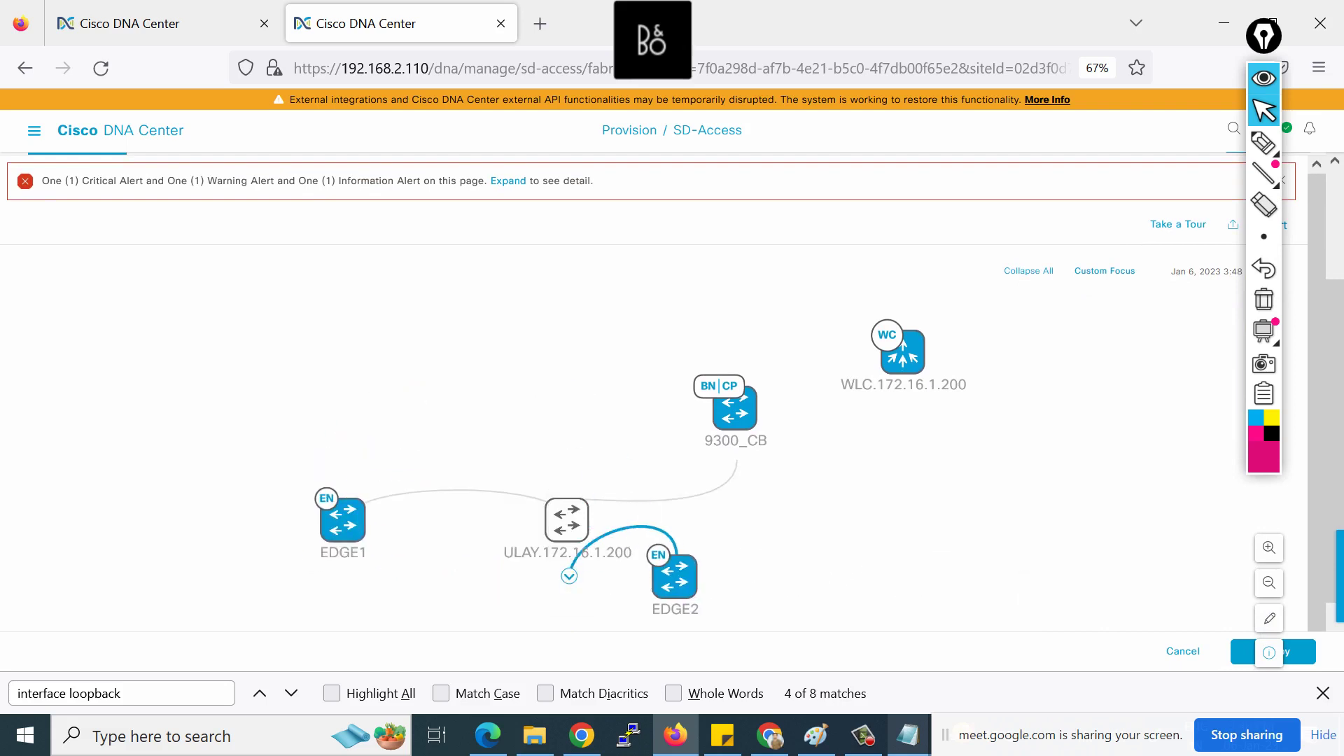
# - Rearrange the fabric topology with 9300_CB and WLC.172.16.1.200 side by side above ULAY.172.16.1.200, and EDGE2 level with EDGE1 below it
pyautogui.moveTo(566, 520); pyautogui.dragTo(510, 408)
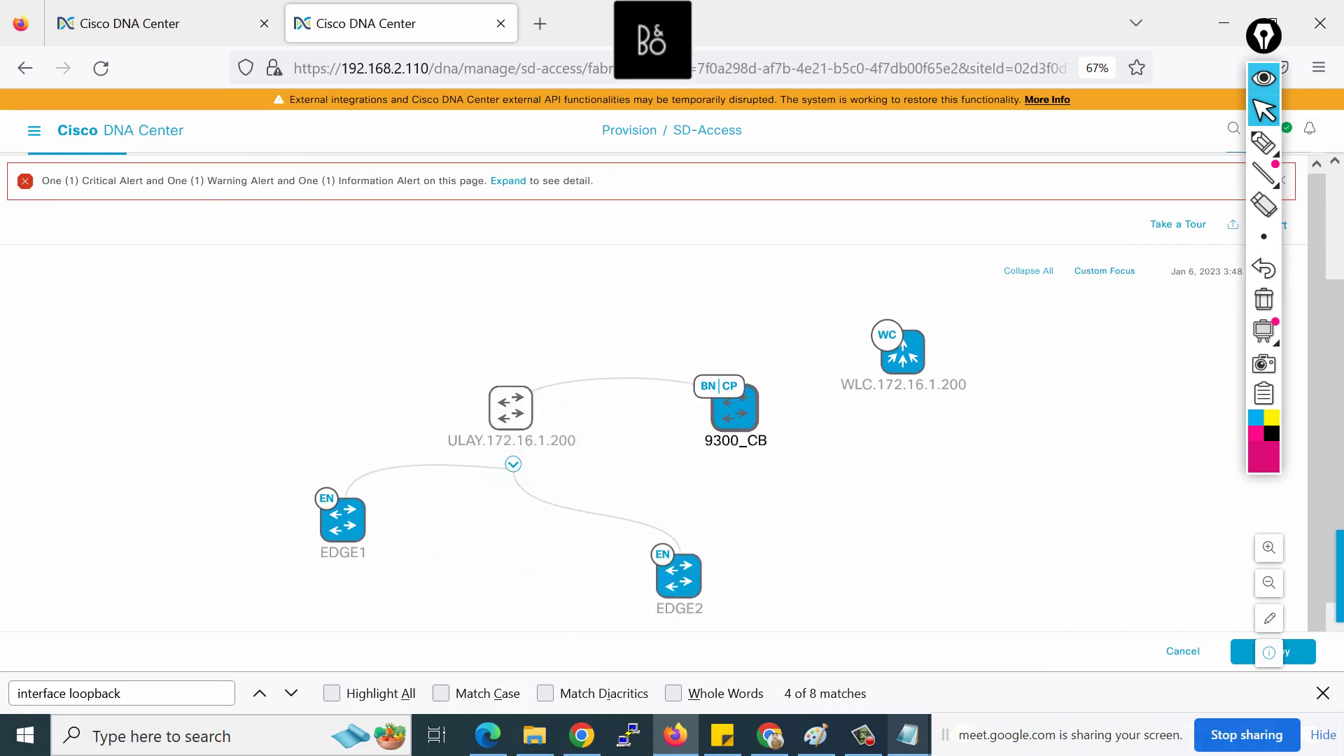
pyautogui.moveTo(735, 408); pyautogui.dragTo(399, 295)
pyautogui.moveTo(679, 575); pyautogui.dragTo(679, 520)
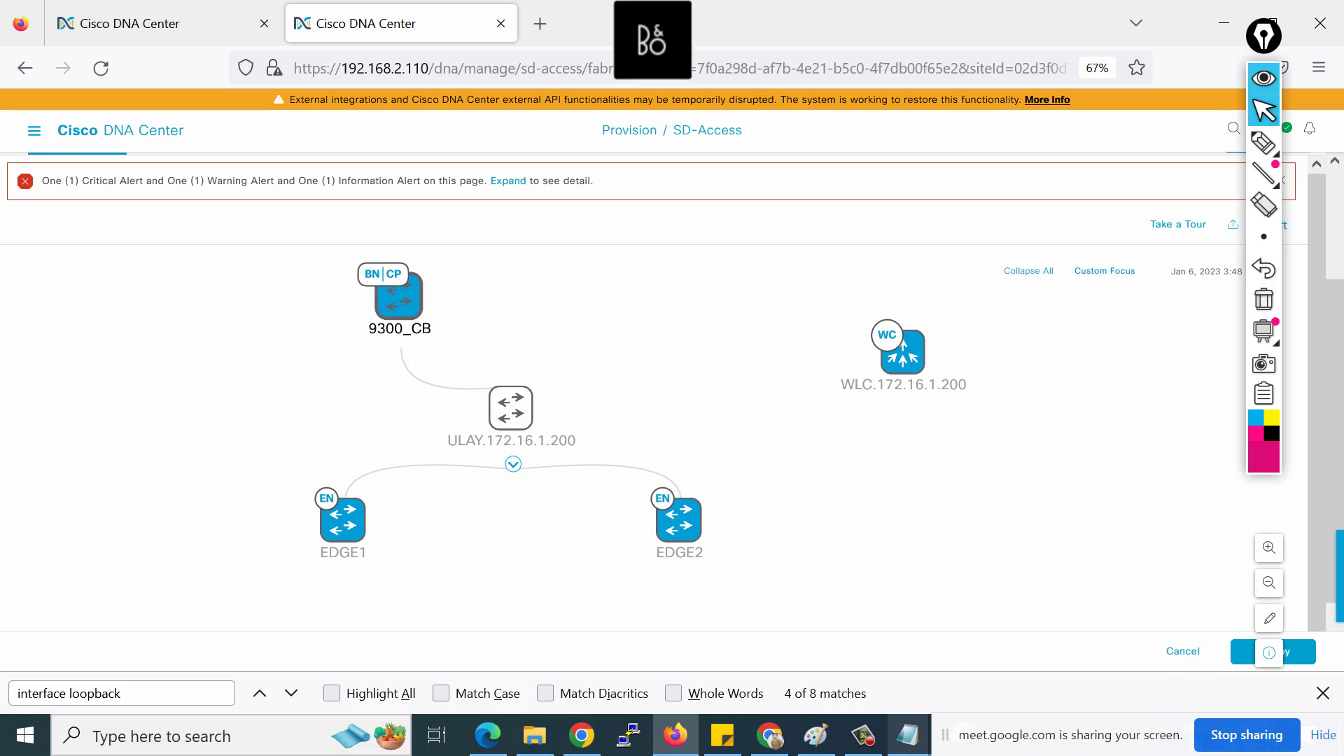
pyautogui.moveTo(455, 389)
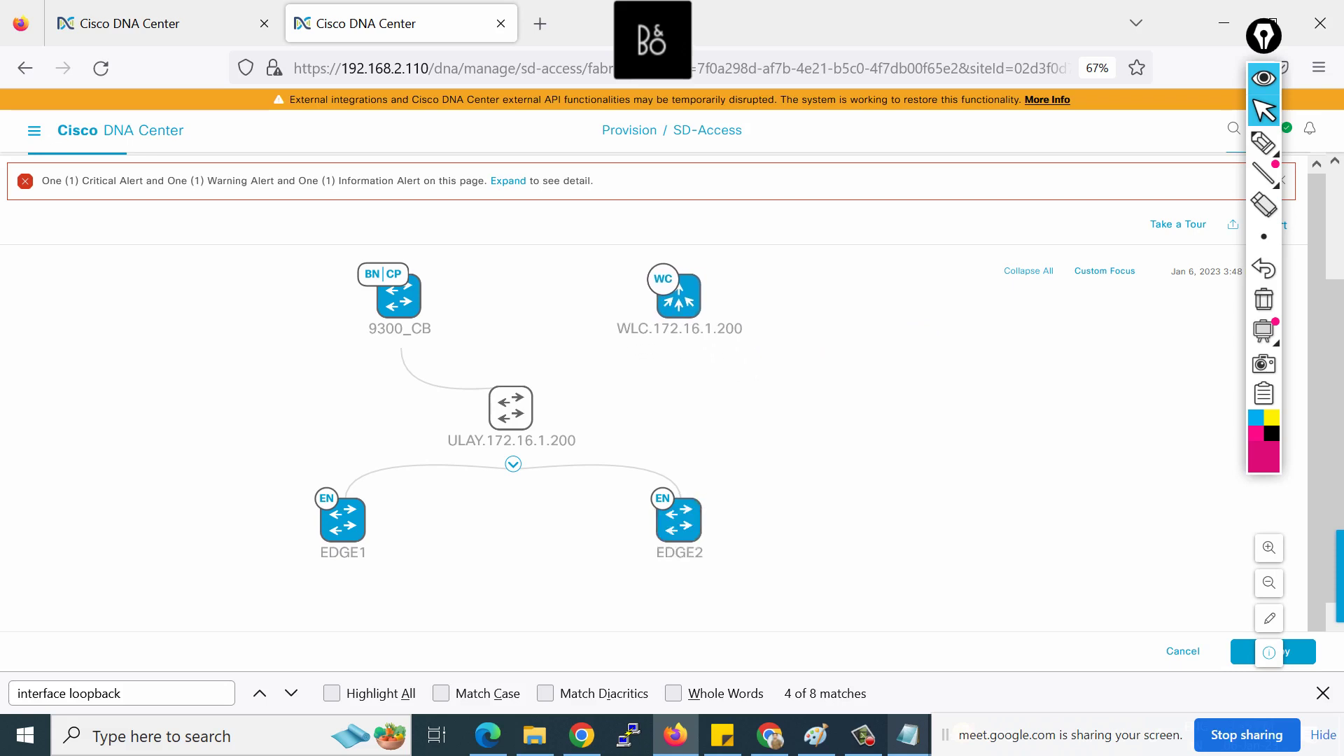
# - In the fabric roles of ULAY.172.16.1.200, enable Edge Node and Control Plane Node, and try Border Node but cancel its handoff settings
pyautogui.click(510, 407)
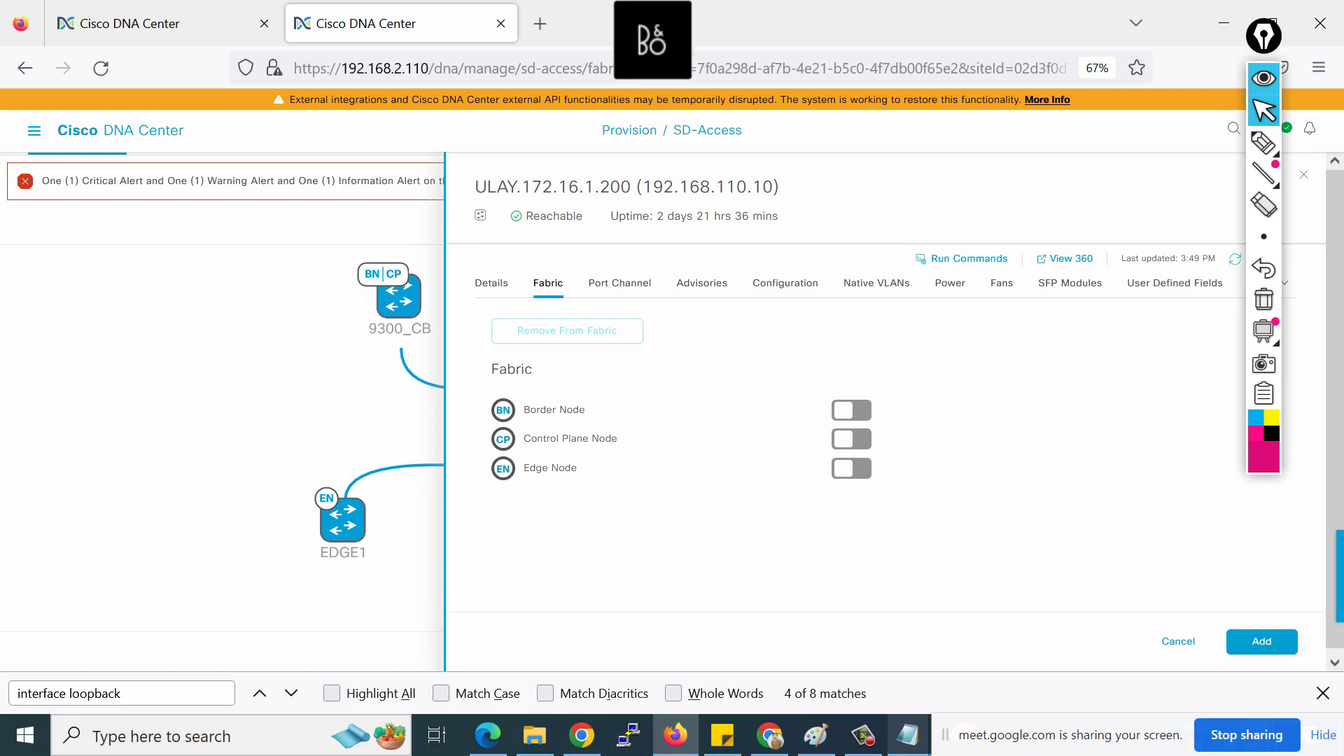
pyautogui.click(851, 468)
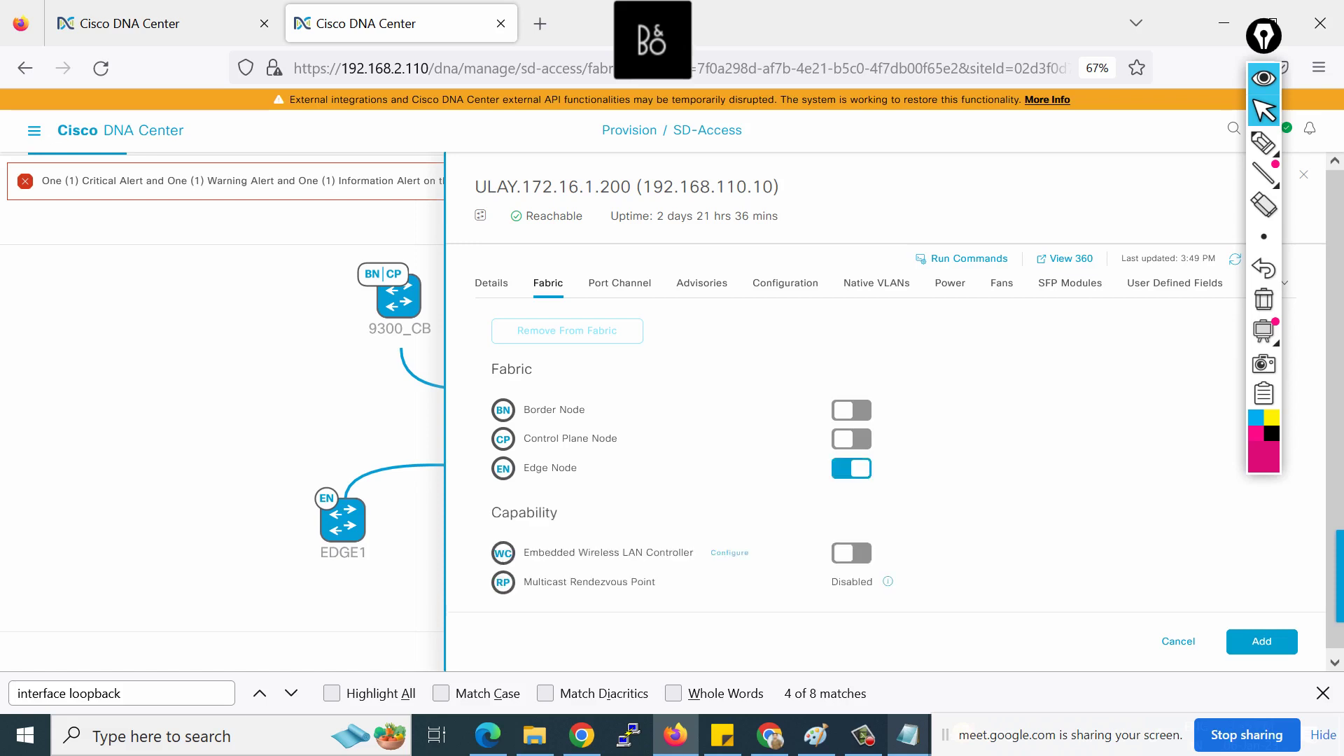
pyautogui.click(851, 439)
pyautogui.click(851, 410)
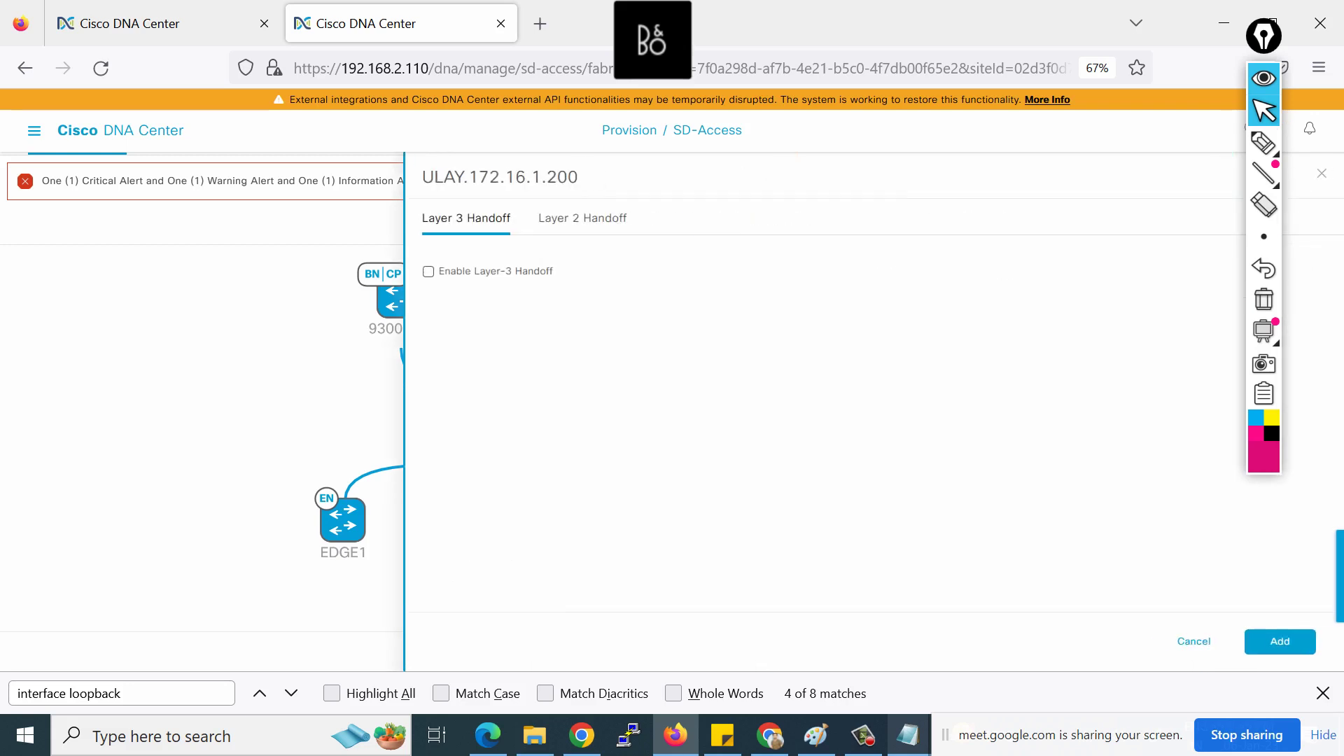
pyautogui.click(1193, 641)
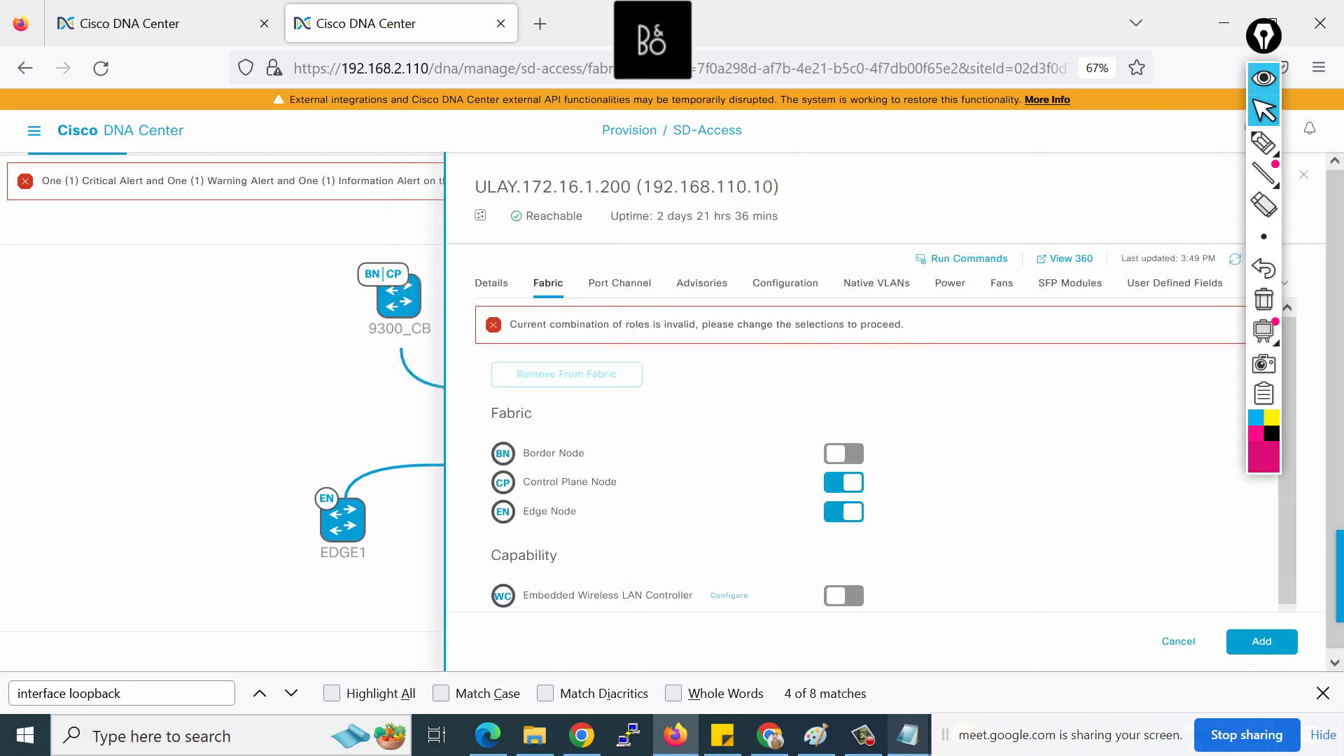
pyautogui.scroll(-1, 868, 455)
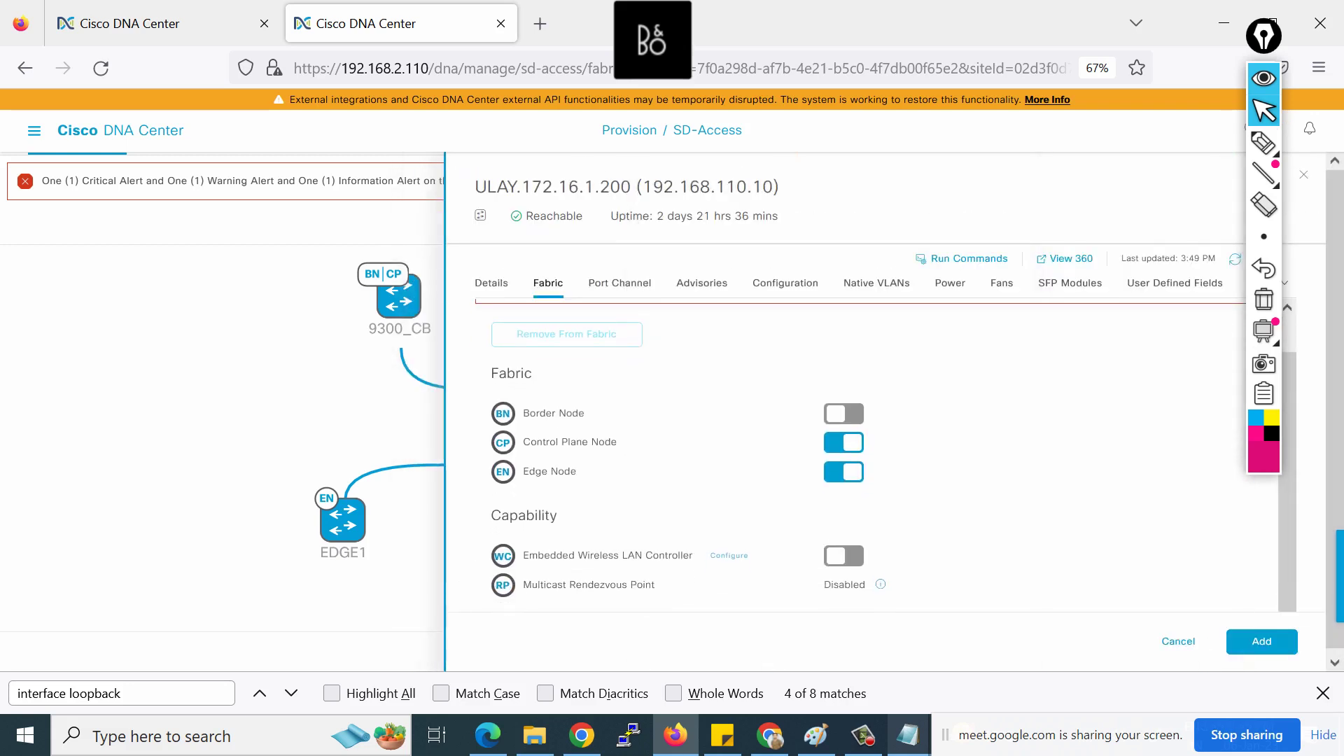
# - Handwrite a boxed "Fabric-in-a-Box" note, circle the three fabric role toggles, and clear the annotations, returning to the pointer
pyautogui.click(1264, 143)
pyautogui.moveTo(688, 352)
pyautogui.mouseDown()
pyautogui.moveTo(707, 324)
pyautogui.moveTo(726, 340)
pyautogui.moveTo(929, 350)
pyautogui.moveTo(960, 330)
pyautogui.mouseUp()
pyautogui.moveTo(690, 381)
pyautogui.mouseDown()
pyautogui.moveTo(880, 371)
pyautogui.moveTo(673, 310)
pyautogui.moveTo(712, 379)
pyautogui.mouseUp()
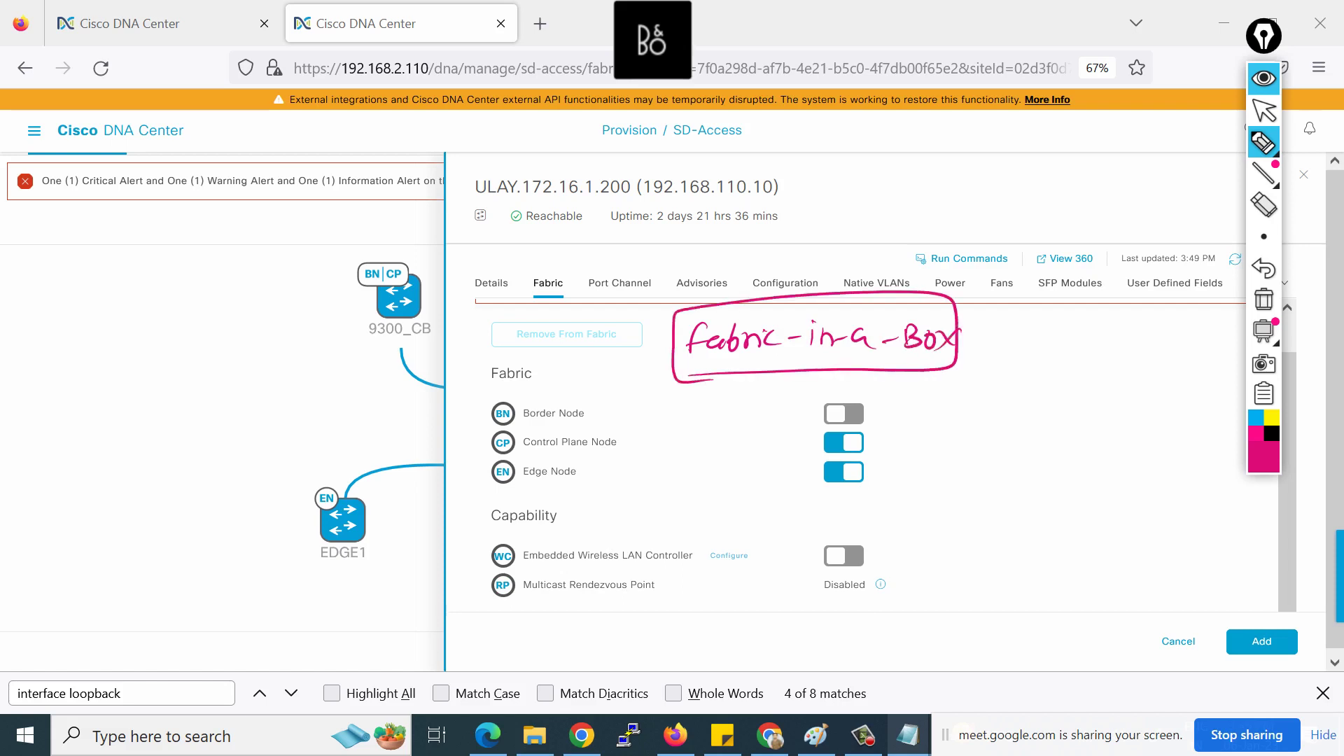
pyautogui.moveTo(861, 389); pyautogui.dragTo(833, 395)
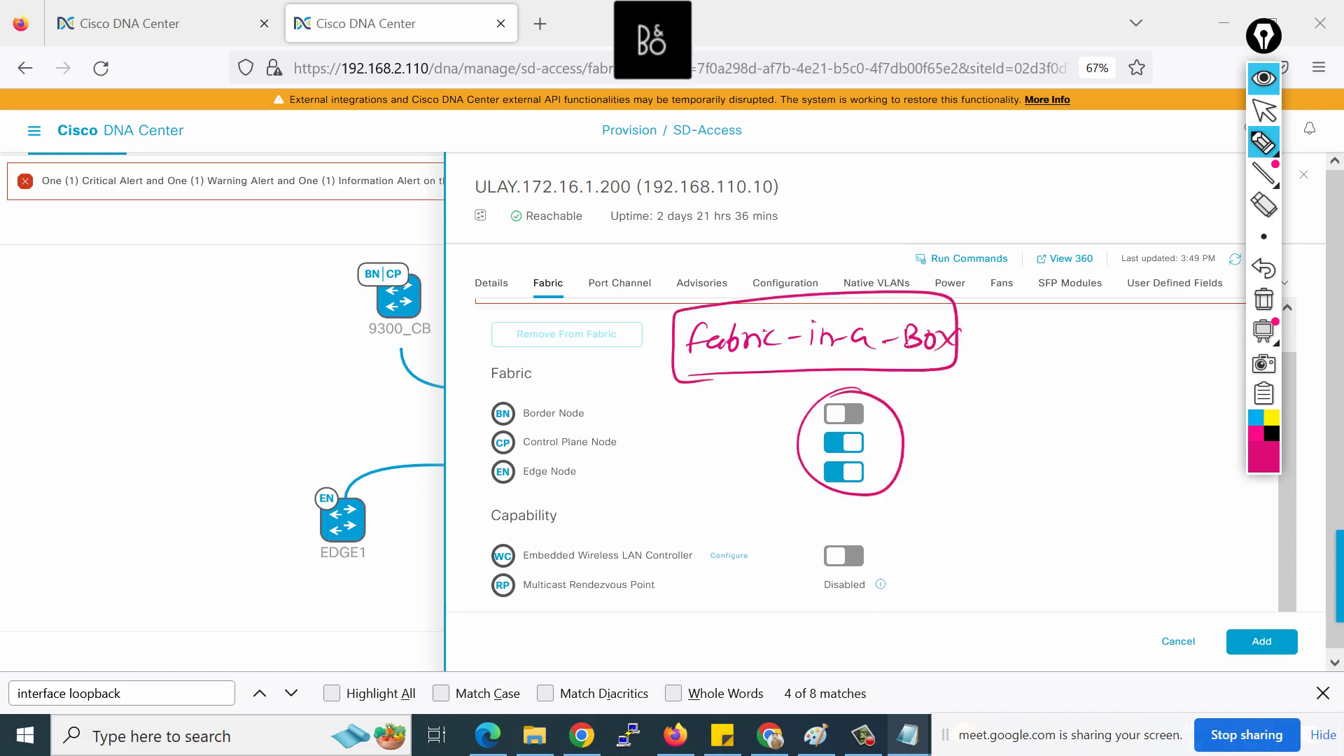
pyautogui.click(1264, 299)
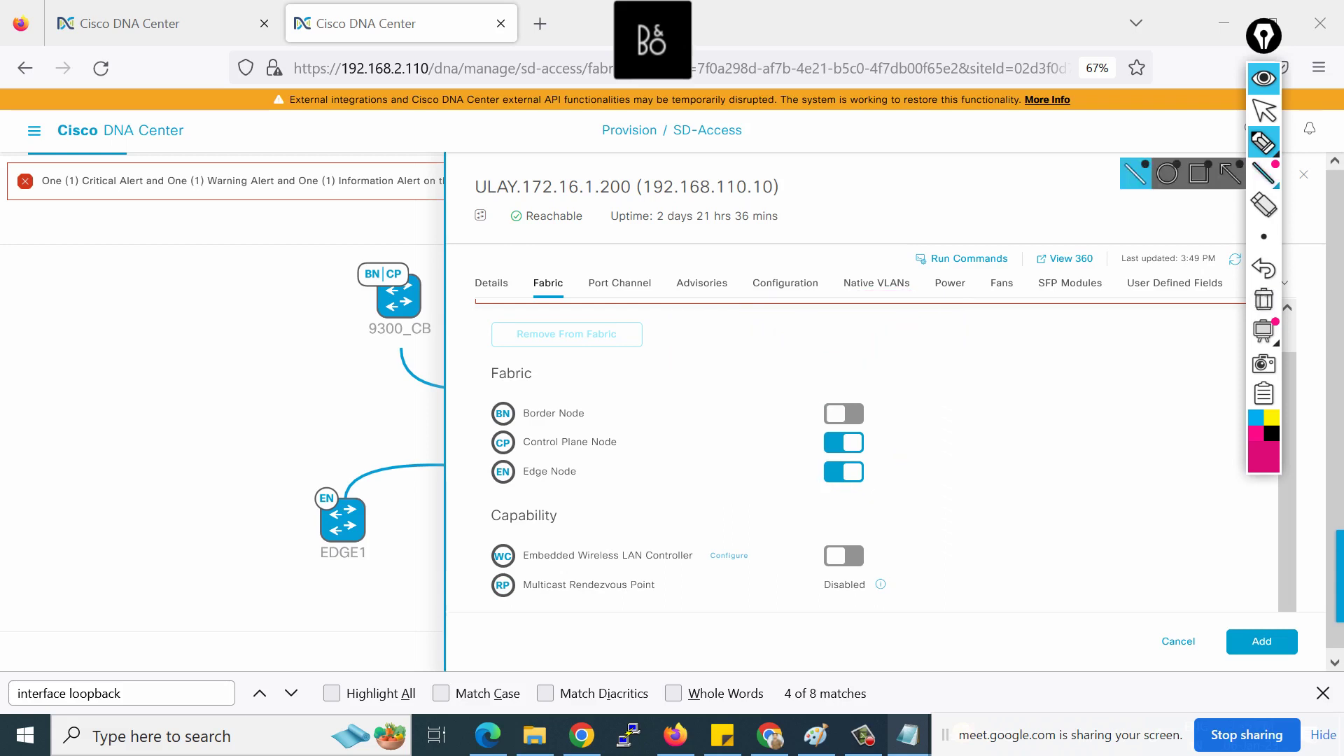
pyautogui.click(1264, 110)
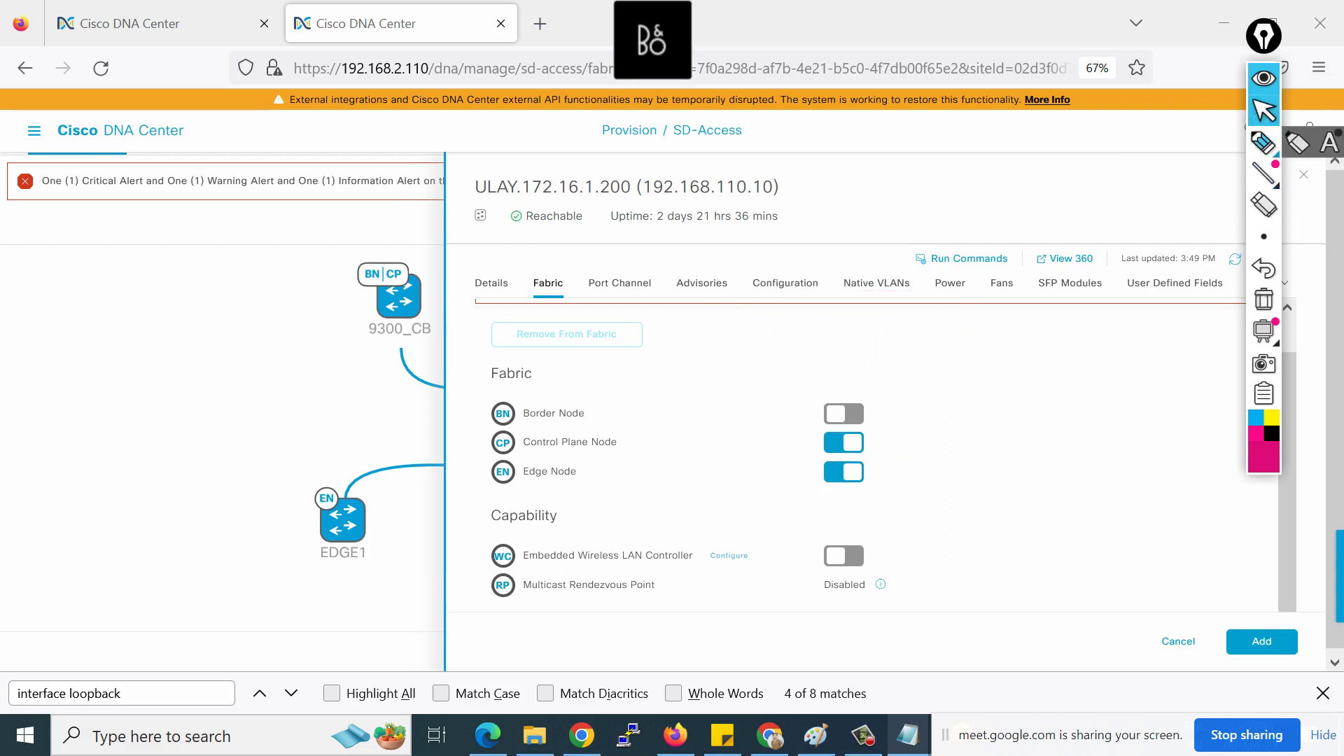
# - Circle the Embedded Wireless LAN Controller toggle, underline its label, sketch beside the roles, clear the annotations, and collapse the annotation toolbar
pyautogui.click(1264, 144)
pyautogui.moveTo(861, 531)
pyautogui.mouseDown()
pyautogui.moveTo(806, 540)
pyautogui.moveTo(875, 549)
pyautogui.moveTo(844, 537)
pyautogui.mouseUp()
pyautogui.moveTo(529, 564); pyautogui.dragTo(693, 569)
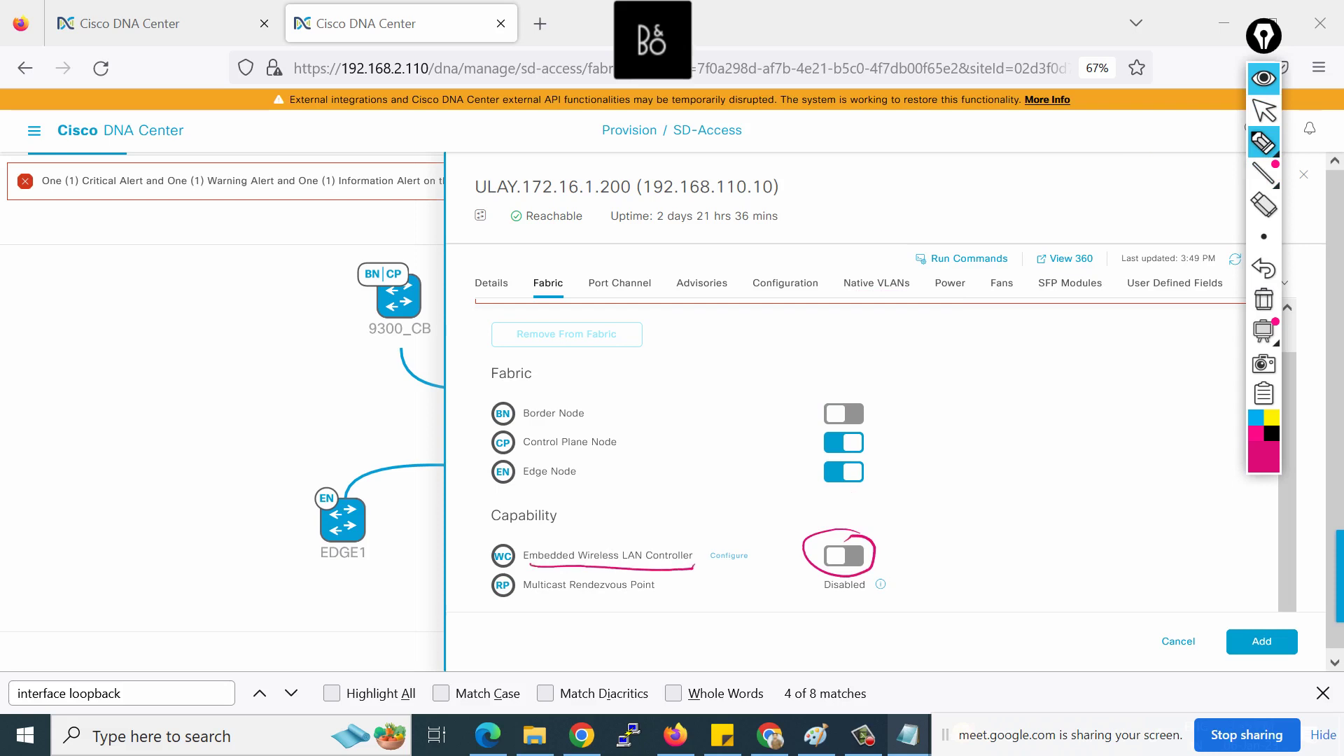
pyautogui.moveTo(1016, 329)
pyautogui.mouseDown()
pyautogui.moveTo(1013, 345)
pyautogui.moveTo(1048, 331)
pyautogui.mouseUp()
pyautogui.moveTo(1066, 331)
pyautogui.mouseDown()
pyautogui.moveTo(1006, 354)
pyautogui.moveTo(1088, 327)
pyautogui.moveTo(993, 333)
pyautogui.moveTo(990, 352)
pyautogui.moveTo(1047, 385)
pyautogui.mouseUp()
pyautogui.moveTo(1037, 384)
pyautogui.mouseDown()
pyautogui.moveTo(1060, 383)
pyautogui.moveTo(1017, 421)
pyautogui.moveTo(1115, 423)
pyautogui.mouseUp()
pyautogui.moveTo(1033, 441)
pyautogui.mouseDown()
pyautogui.moveTo(1028, 456)
pyautogui.moveTo(1160, 459)
pyautogui.mouseUp()
pyautogui.moveTo(1002, 462)
pyautogui.mouseDown()
pyautogui.moveTo(1168, 425)
pyautogui.moveTo(1002, 466)
pyautogui.mouseUp()
pyautogui.click(1263, 299)
pyautogui.click(1263, 110)
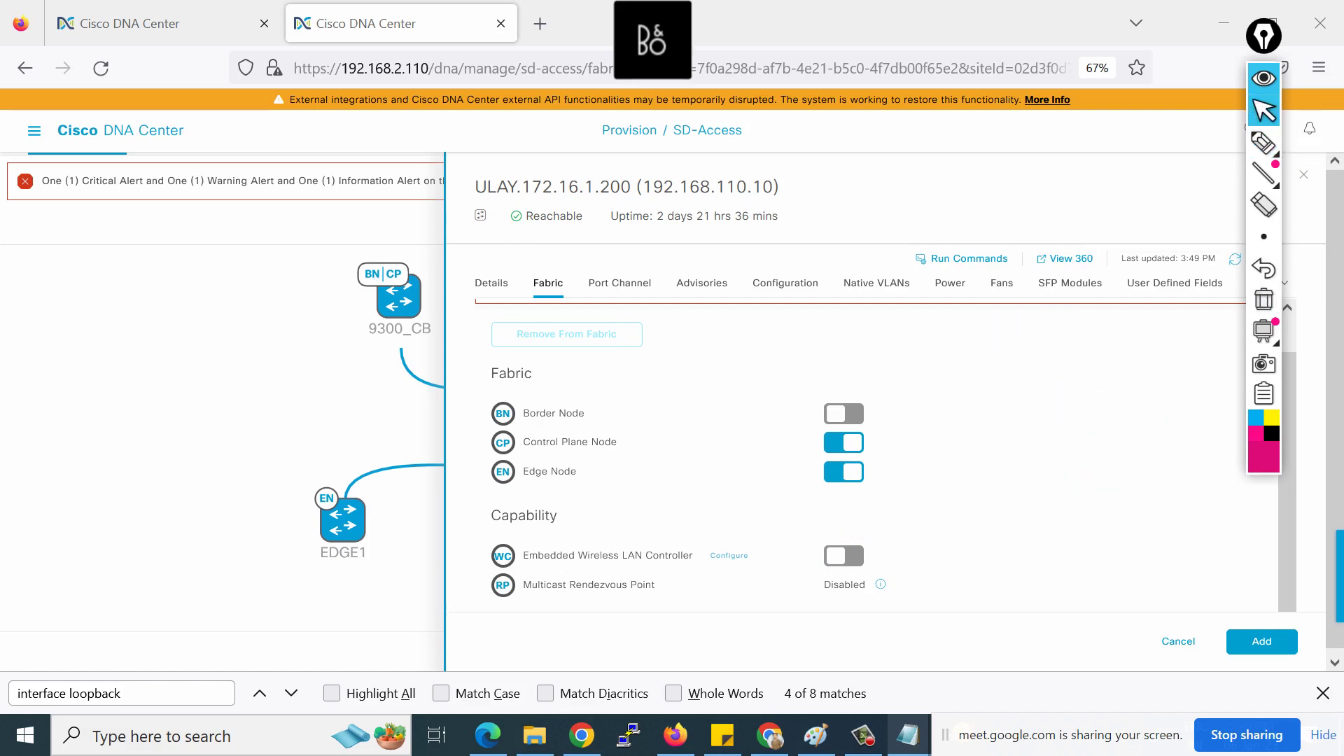
pyautogui.click(1264, 77)
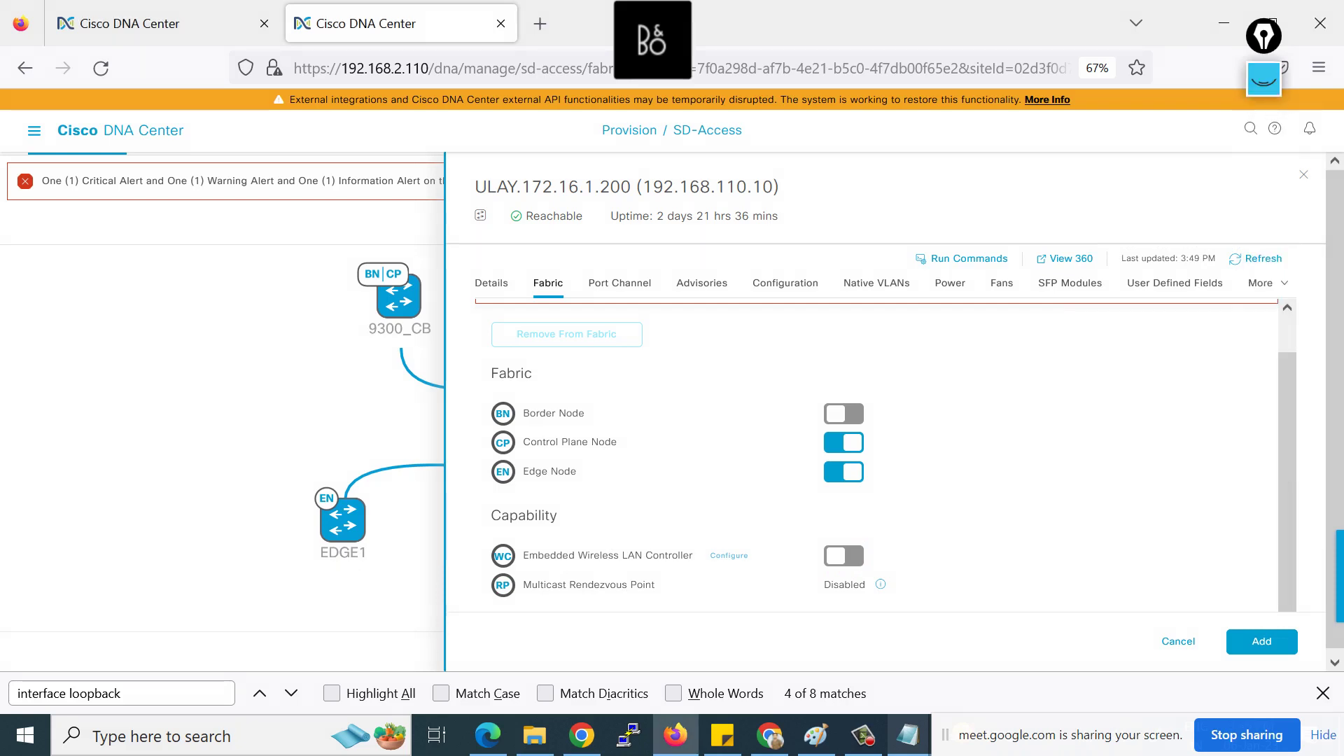
# - Close the ULAY.172.16.1.200 details without adding roles and switch to the SD-Access PDF in Edge at the Control plane operation slides
pyautogui.press('Escape')
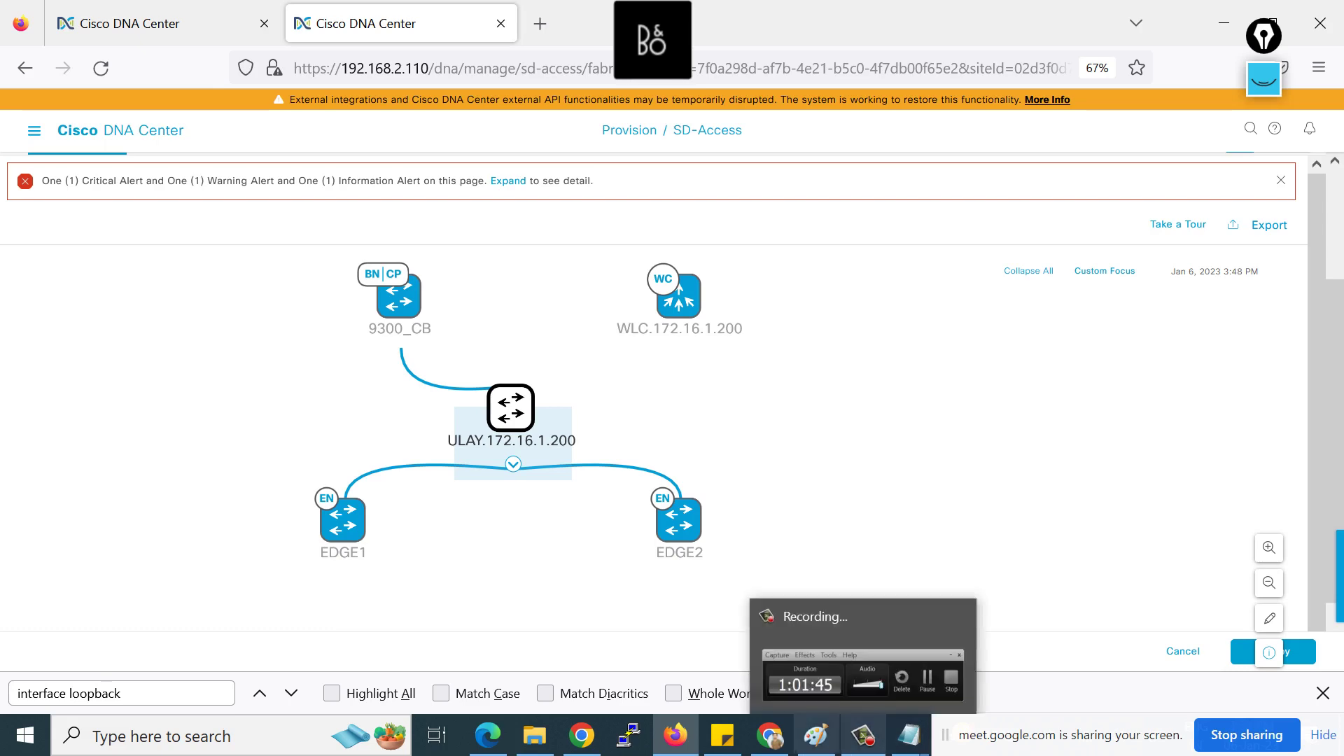
pyautogui.click(488, 735)
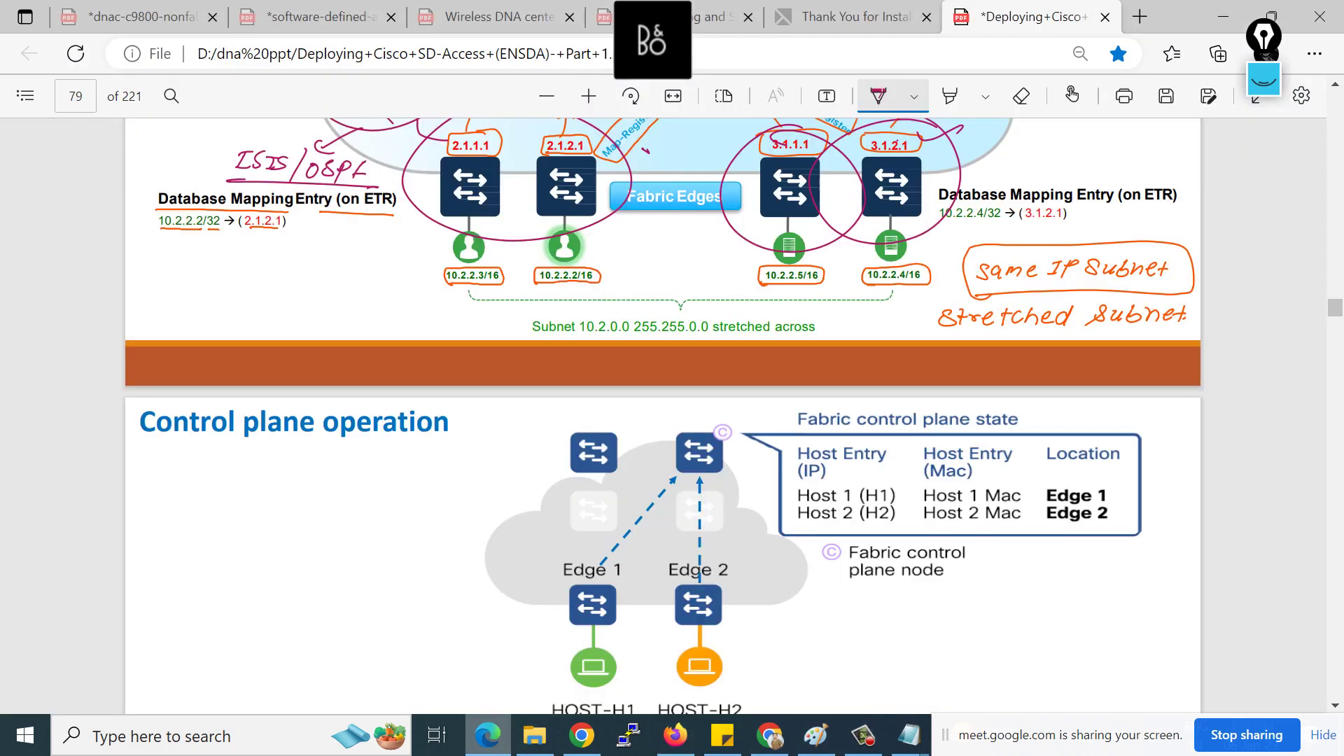
pyautogui.scroll(-7, 663, 415)
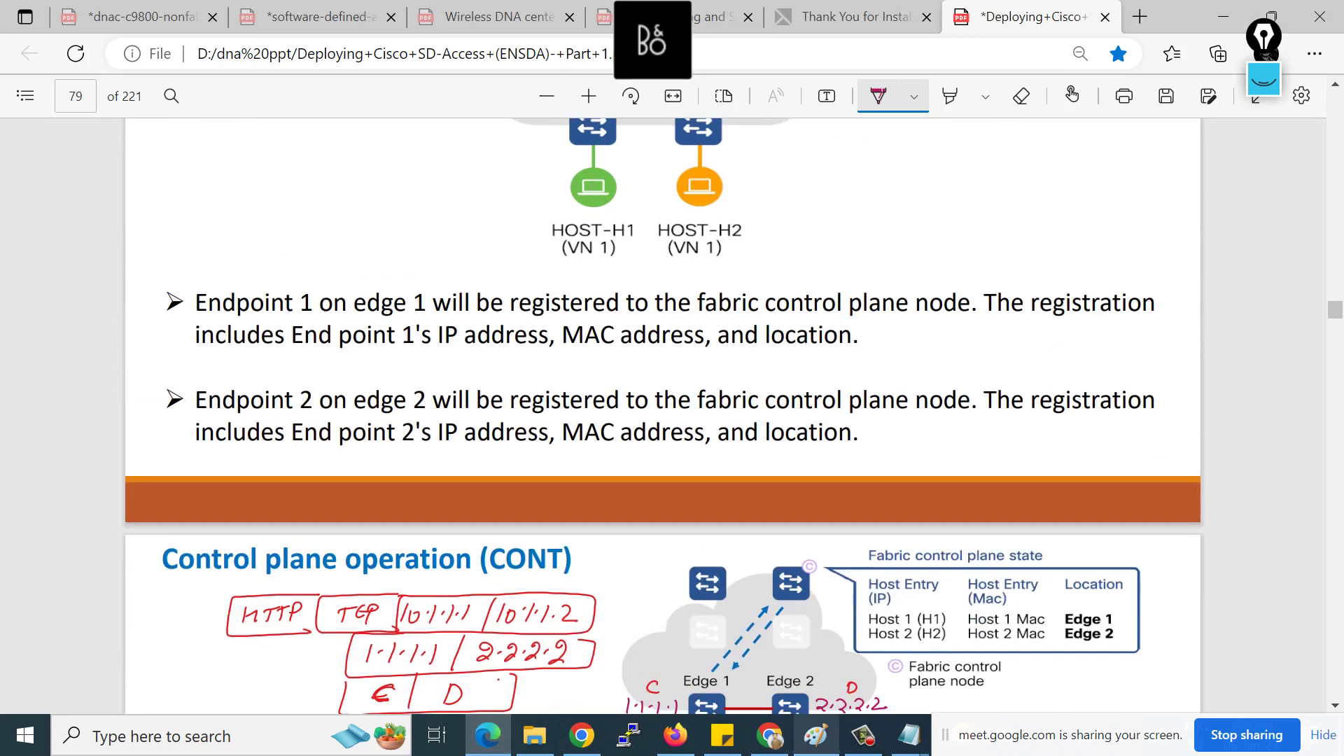